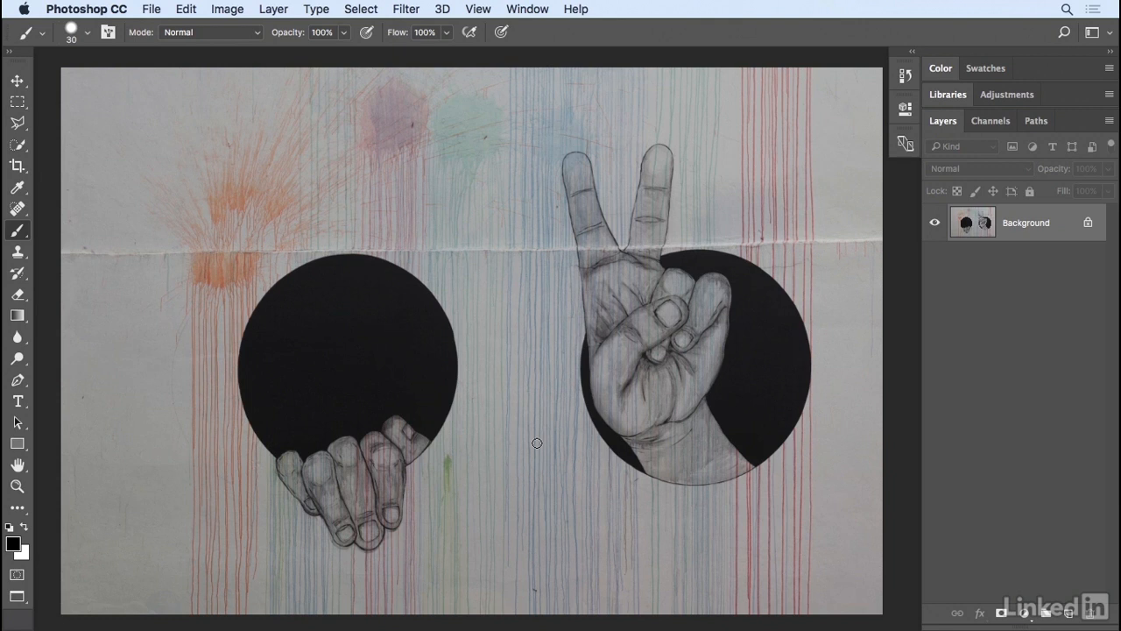
Copy the entire mural image with the two hands to the clipboard and close its document.
click(357, 9)
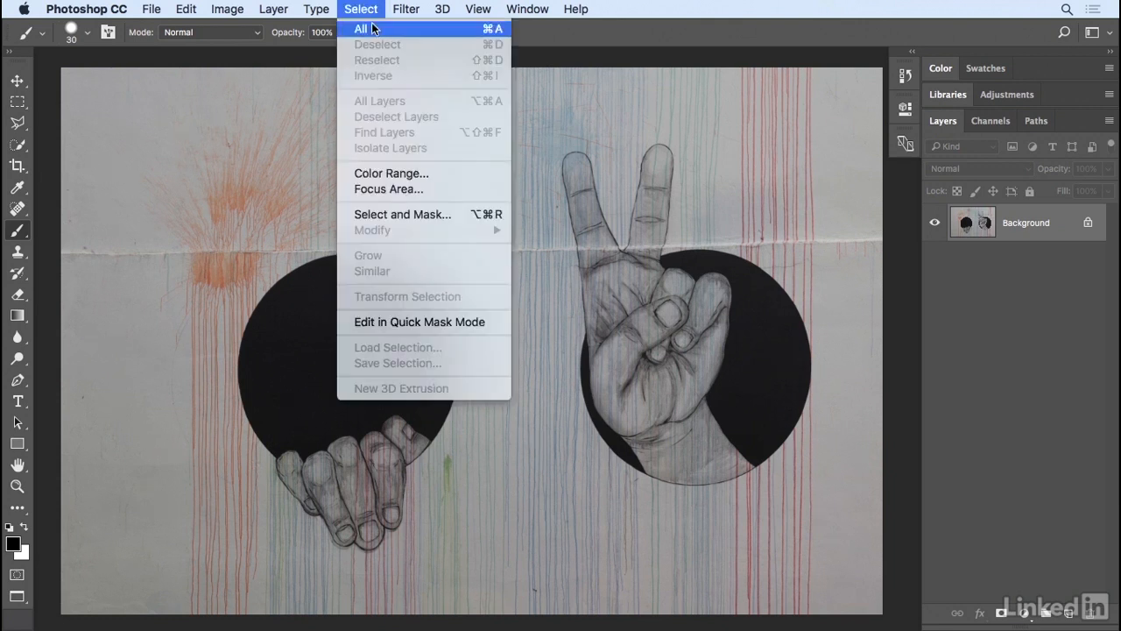
click(373, 29)
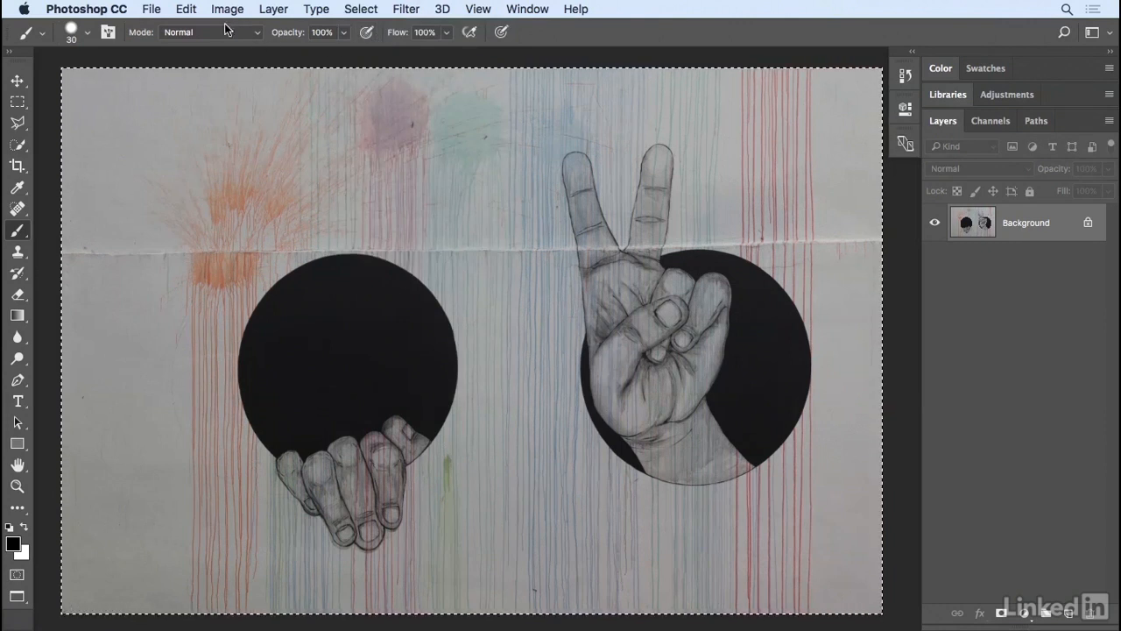
click(186, 9)
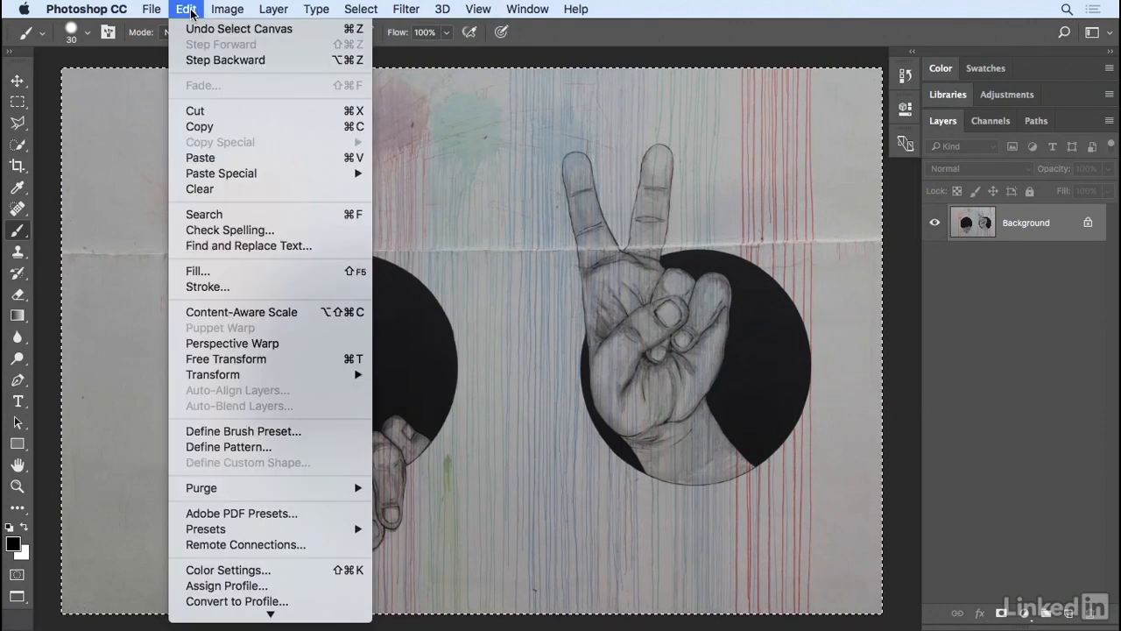
click(235, 130)
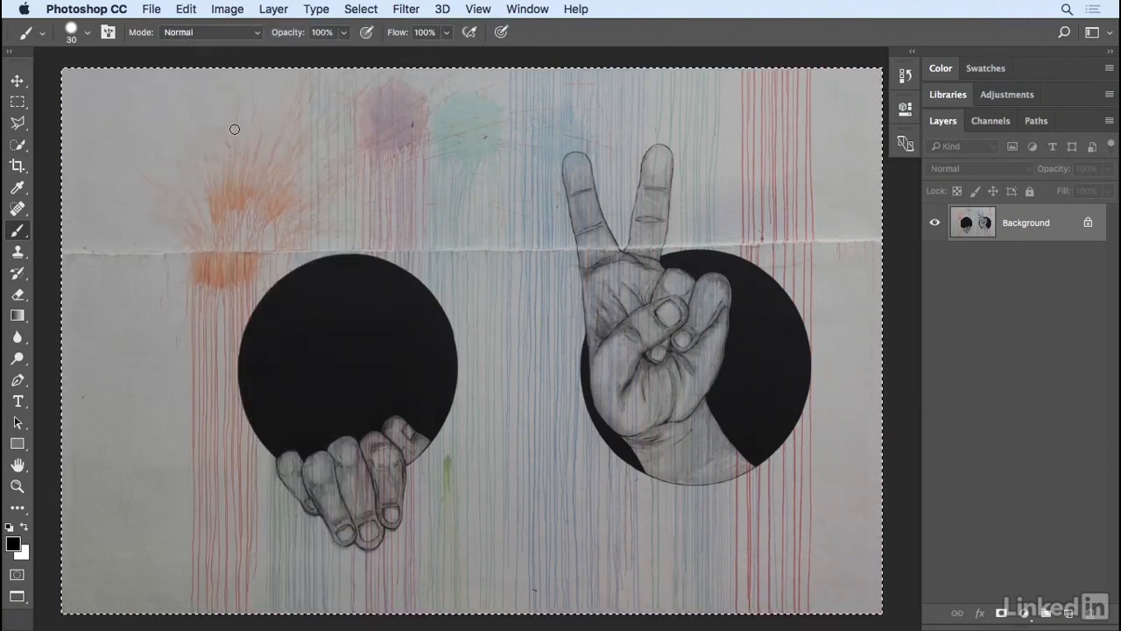
click(152, 10)
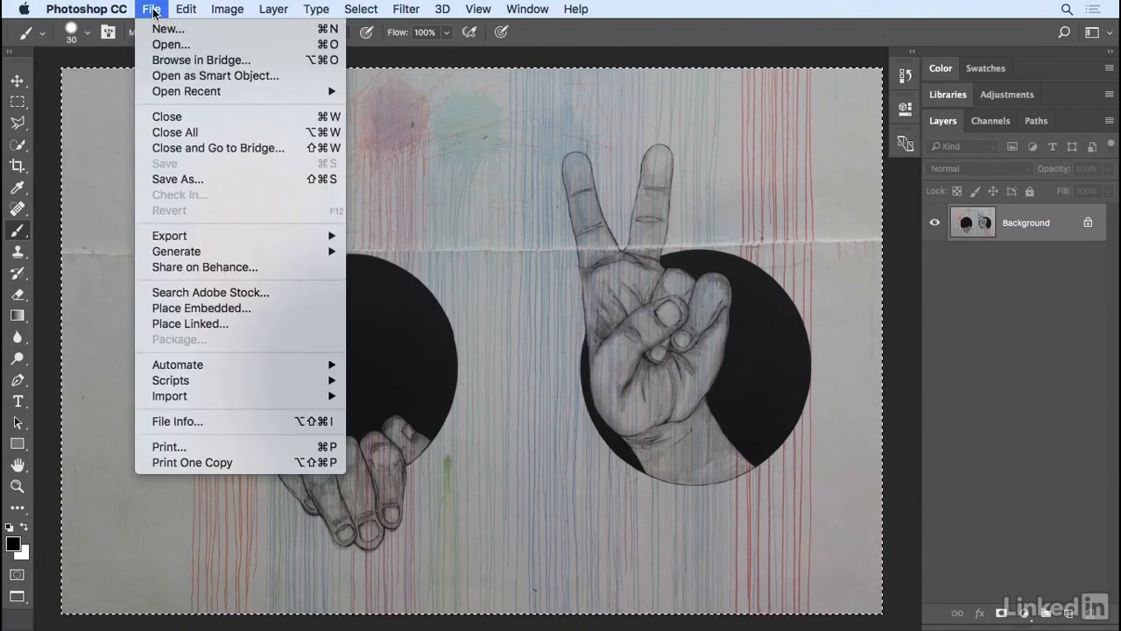
click(197, 119)
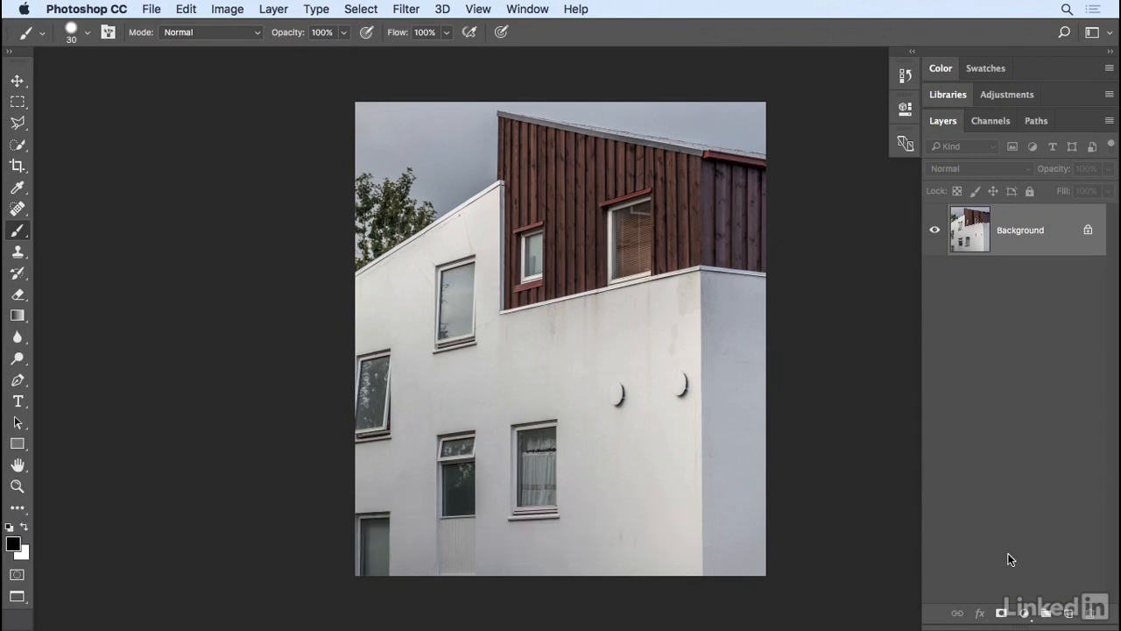
Add a new empty layer above the building photo and start the Vanishing Point filter on it.
click(1069, 612)
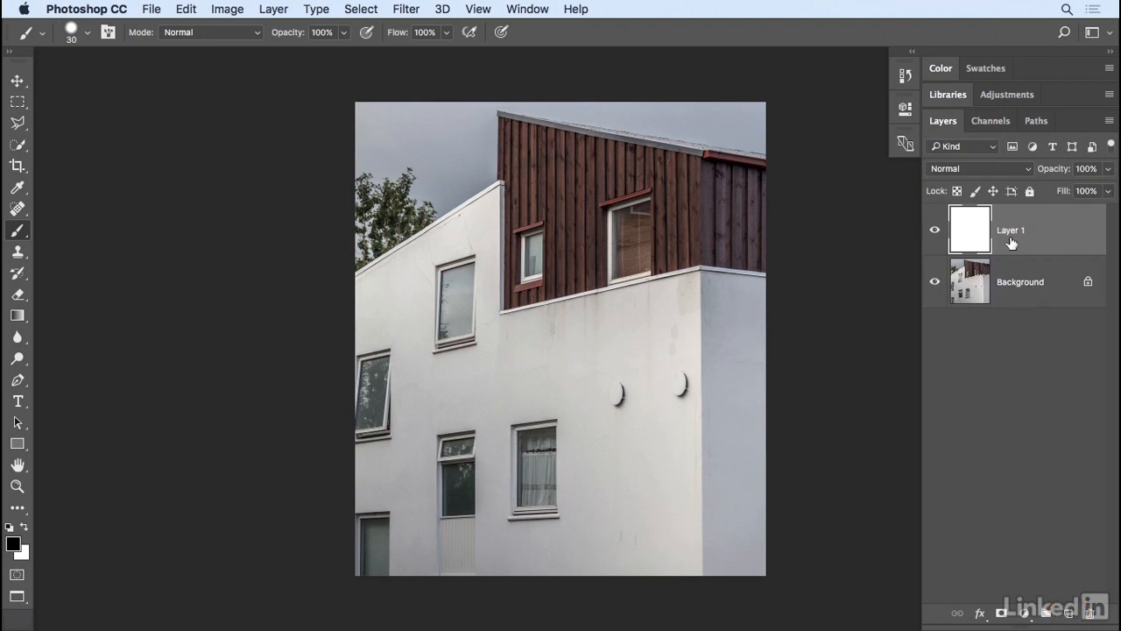
click(413, 12)
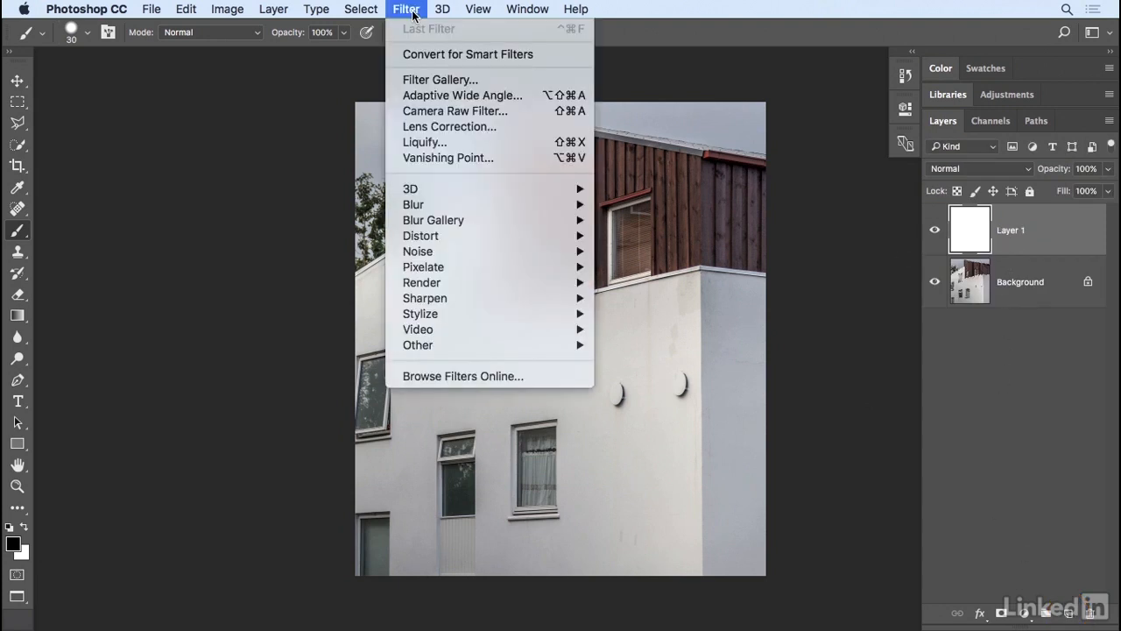
click(498, 159)
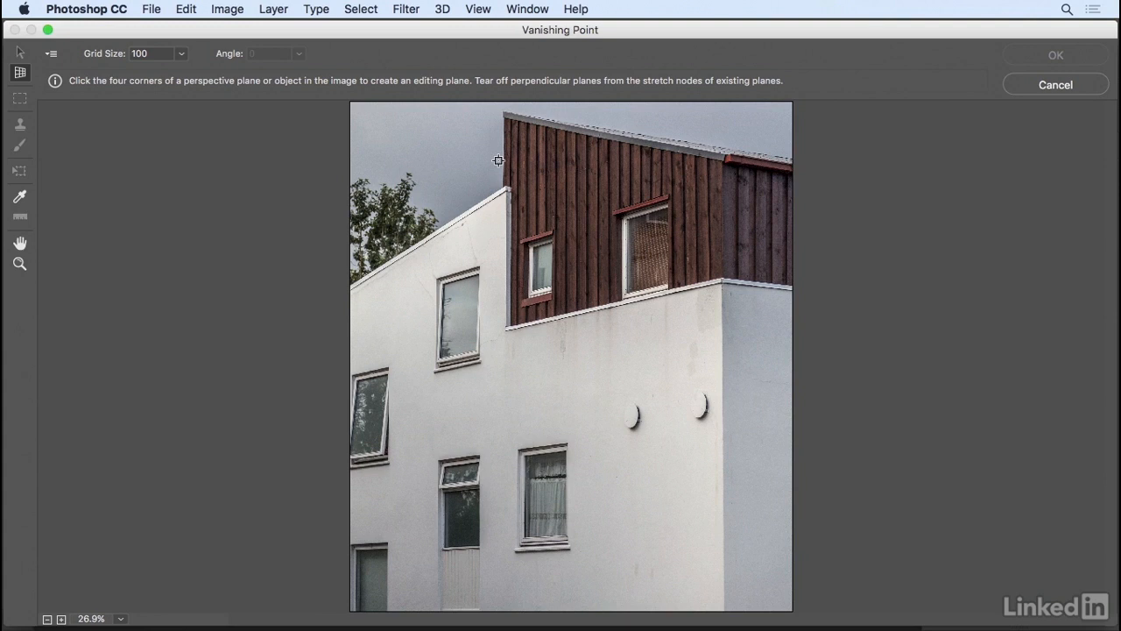
Define a four-corner perspective plane on the white wall below the wood cladding and fit its right corners to the building's edge.
click(507, 331)
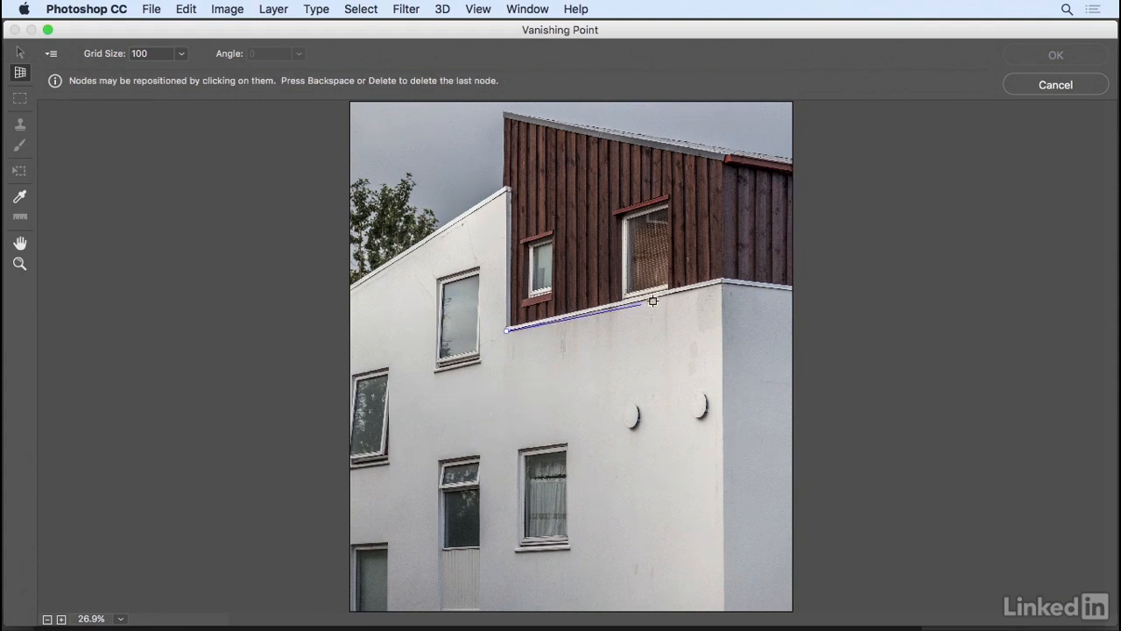
click(724, 281)
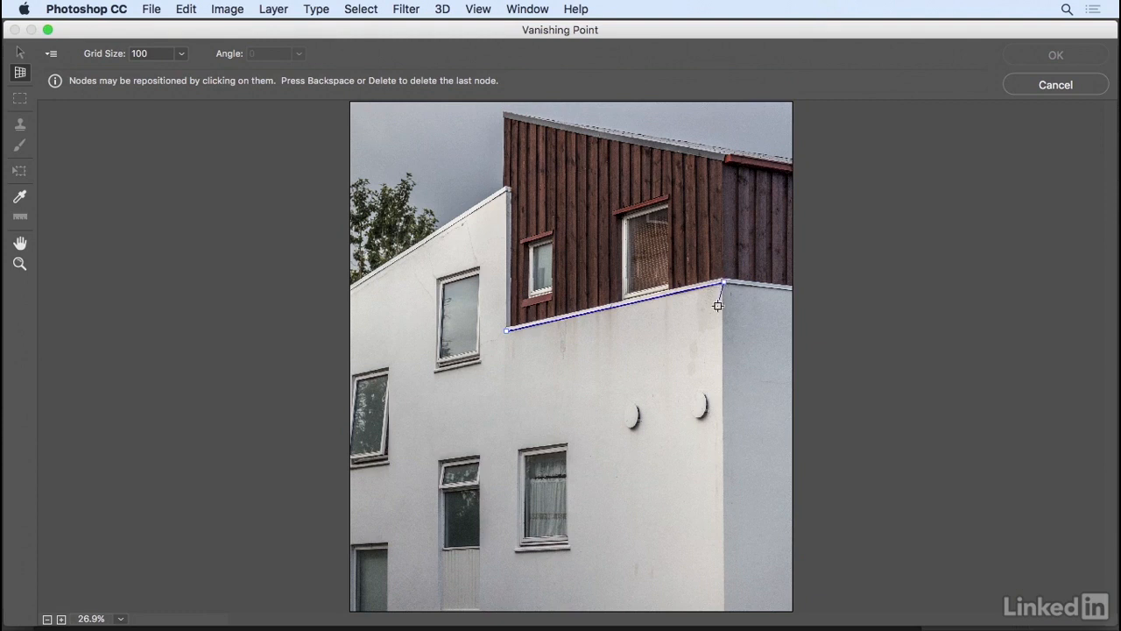
click(723, 535)
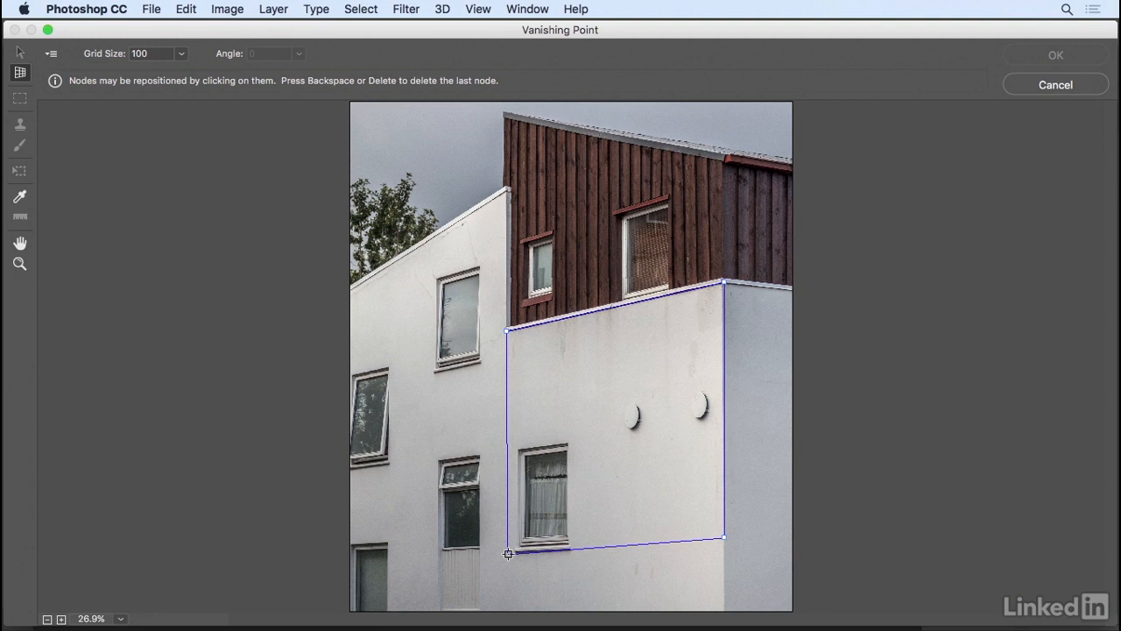
click(508, 553)
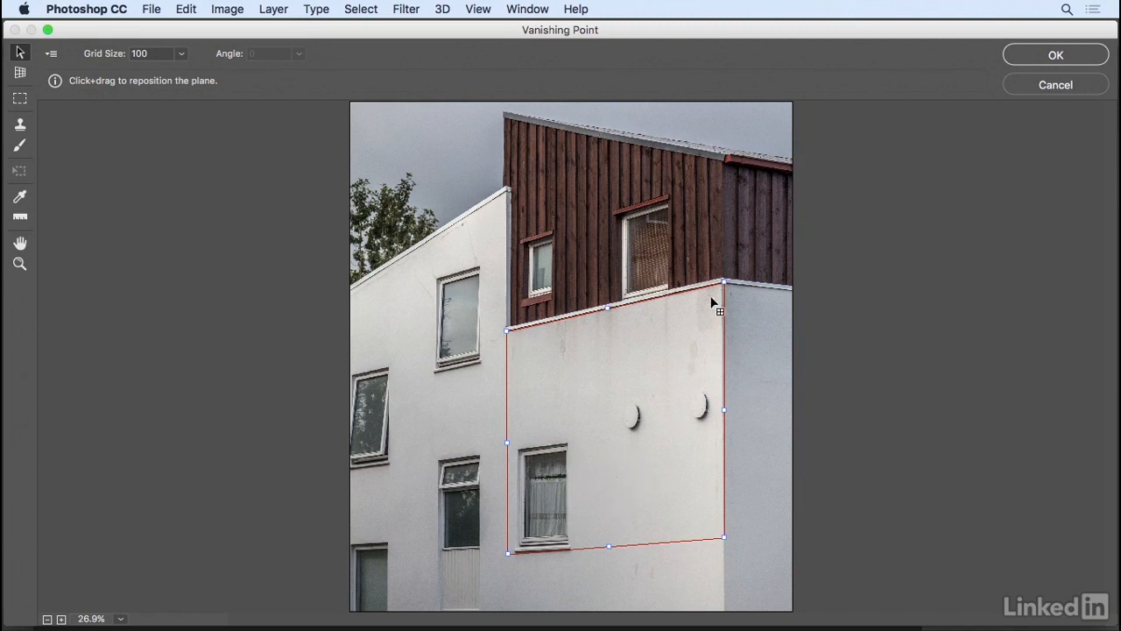
drag(723, 283, 722, 284)
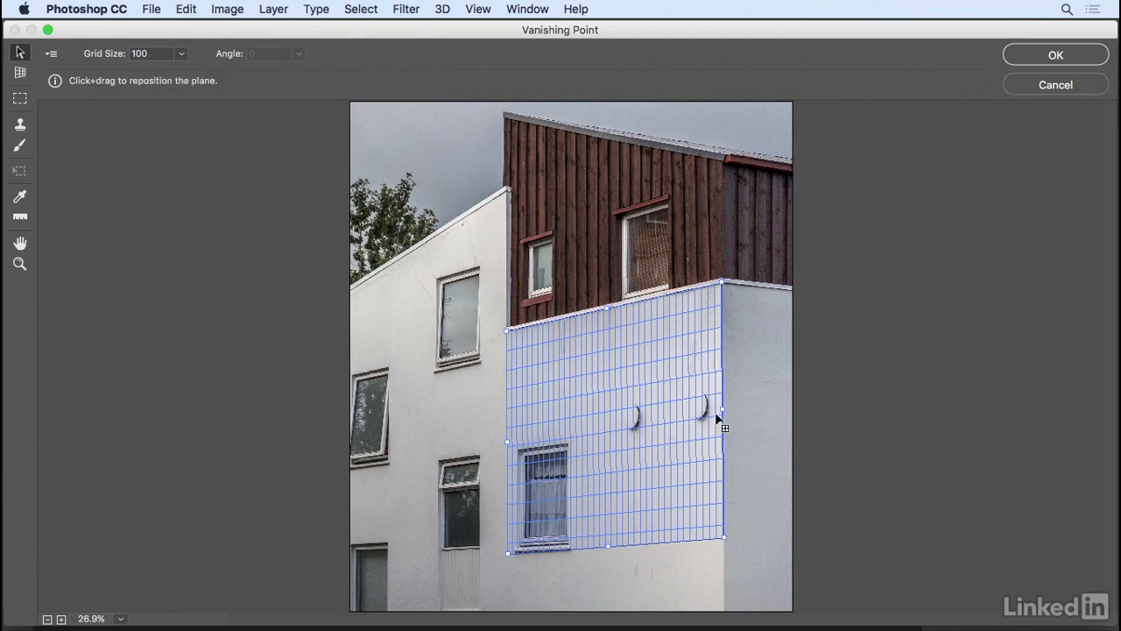
drag(725, 538, 724, 536)
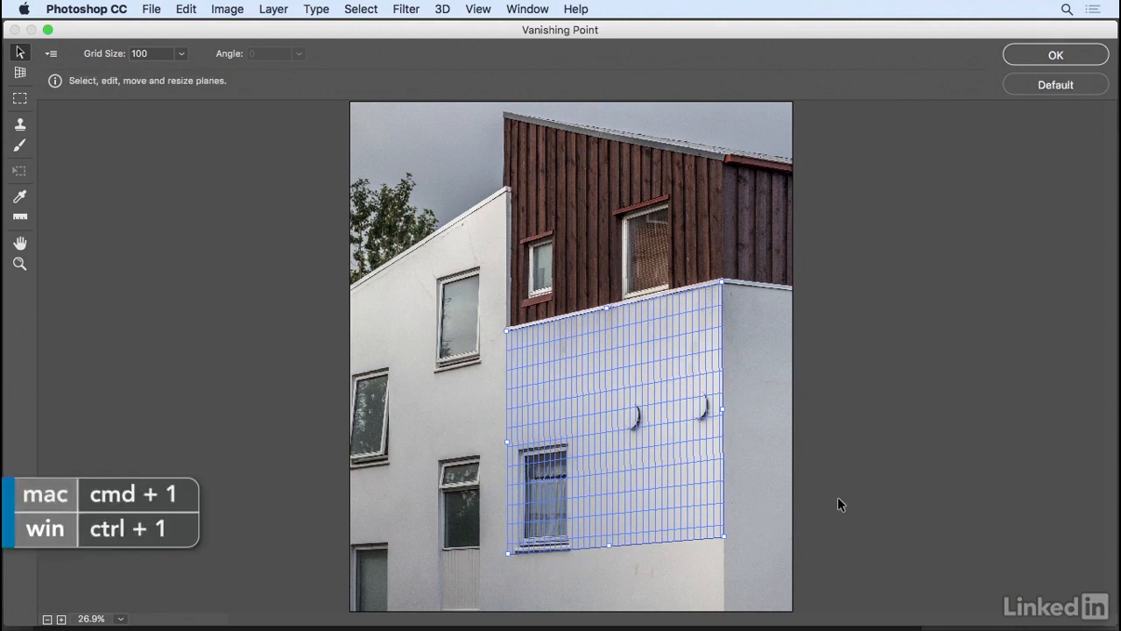
Fine-tune the plane's left corners at 100% zoom to line up with the roof trim and the underside of the window sill.
key(super+1)
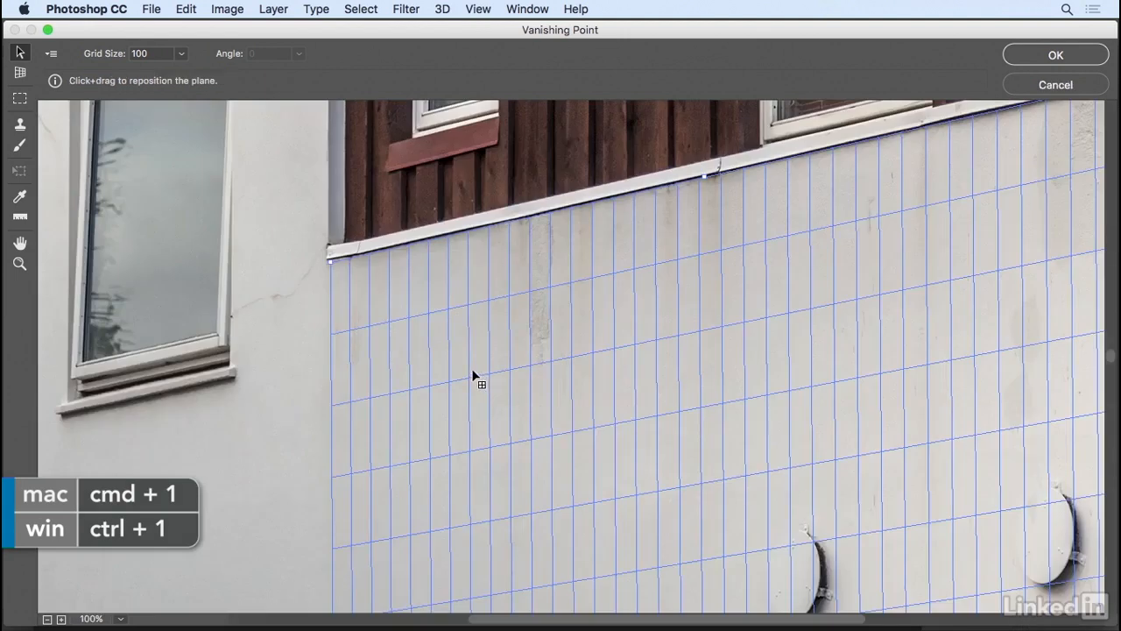
drag(332, 267, 329, 259)
key(space)
drag(408, 508, 408, 268)
drag(454, 613, 456, 385)
drag(458, 465, 455, 234)
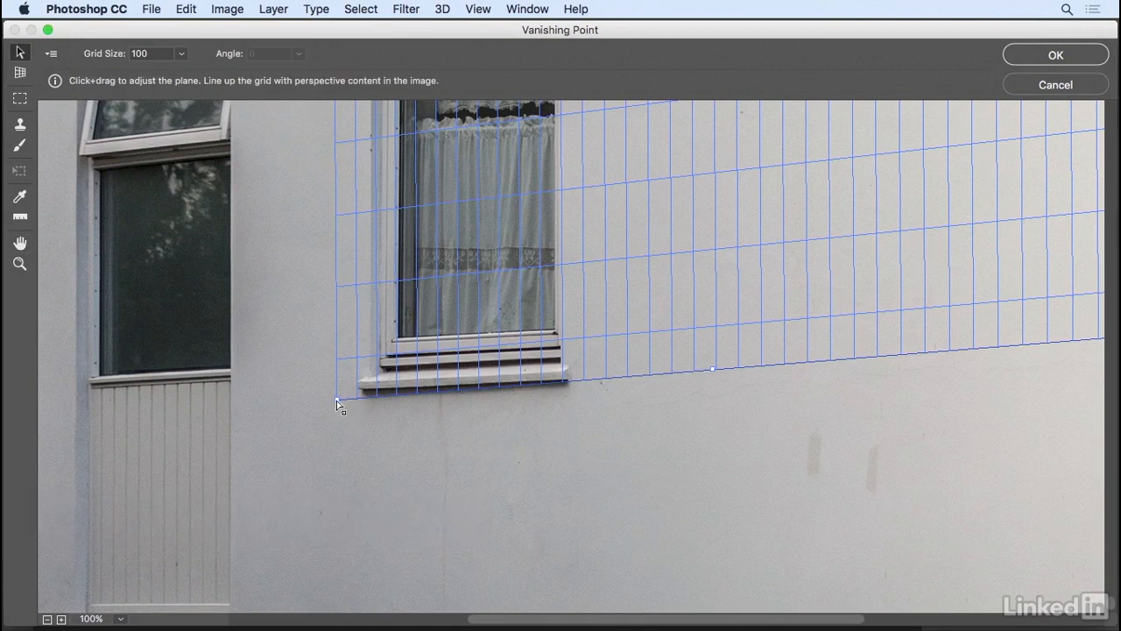
drag(336, 400, 336, 391)
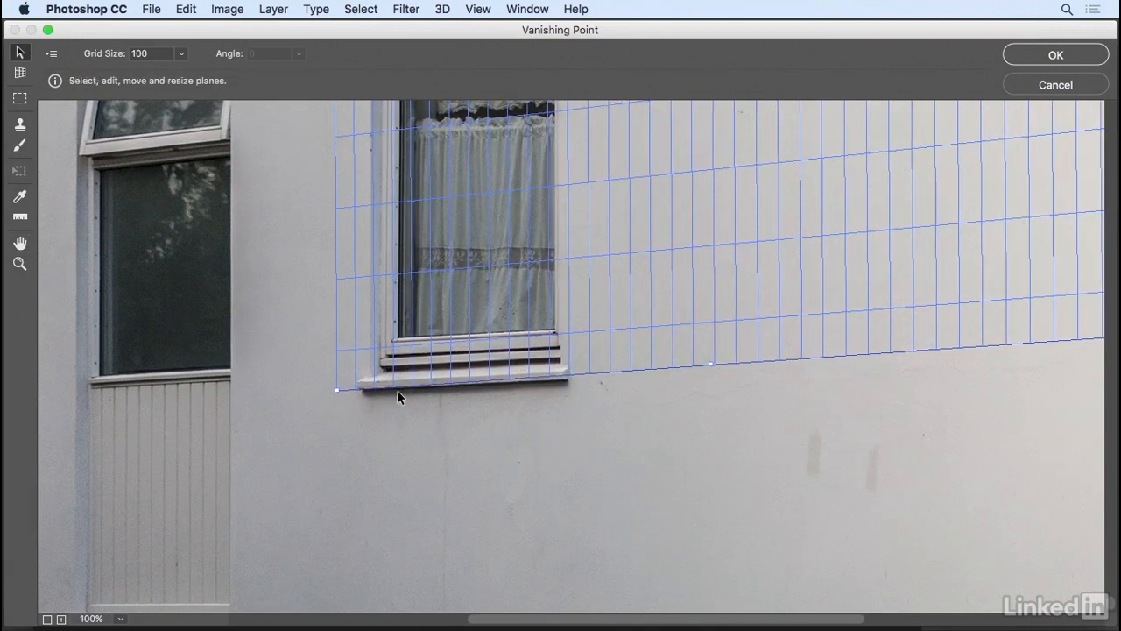
Lower the plane's bottom corner at the building's edge slightly so the grid follows the wall's perspective.
key(space)
drag(921, 288, 679, 314)
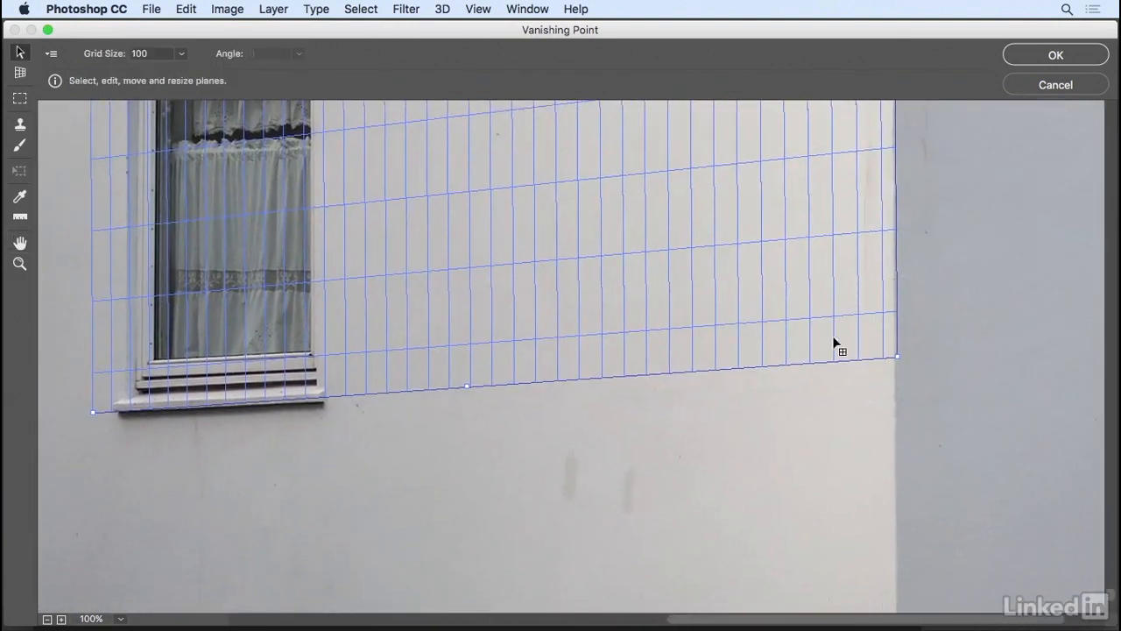
drag(898, 358, 897, 373)
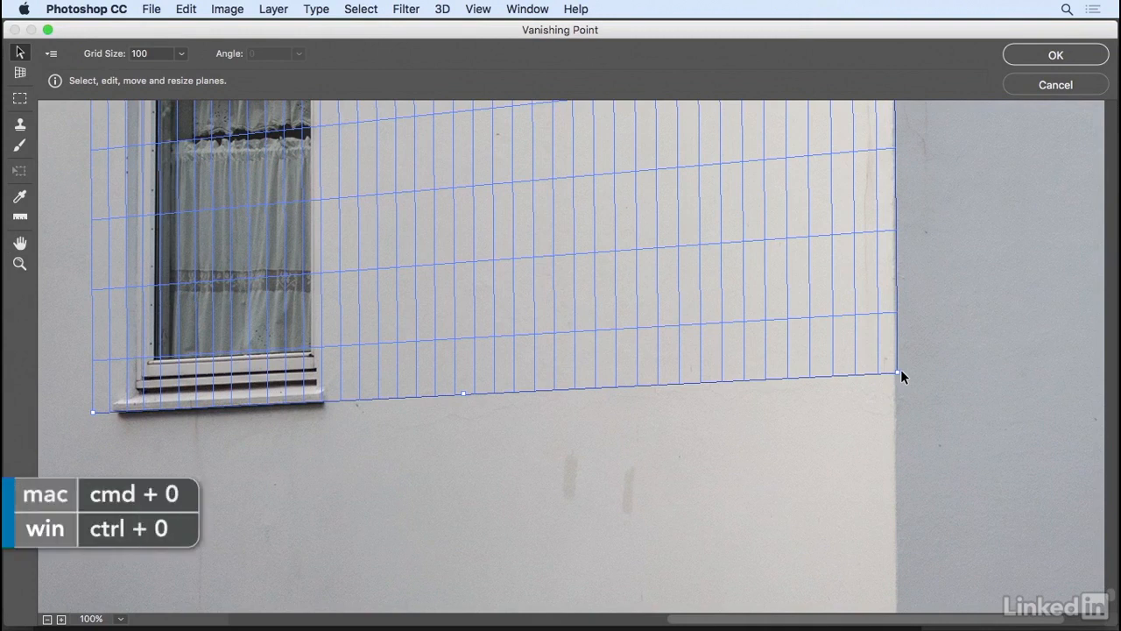
key(super+0)
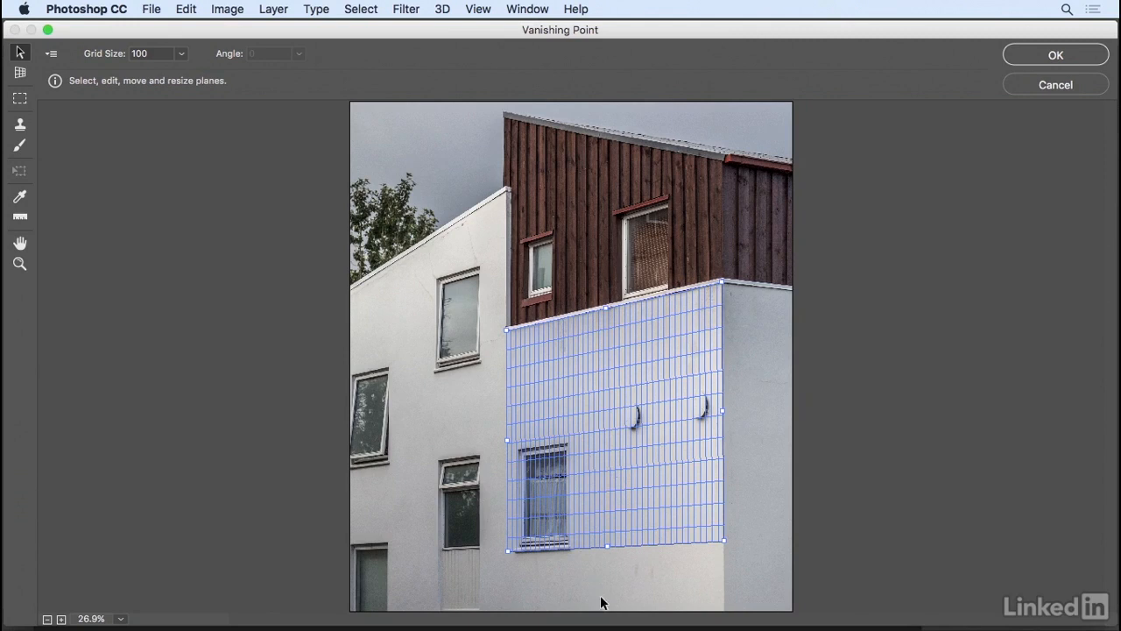
Extend the plane to the photo's bottom edge and pull a perpendicular plane around the building's corner, angled to match the side wall's trim.
drag(607, 547, 610, 615)
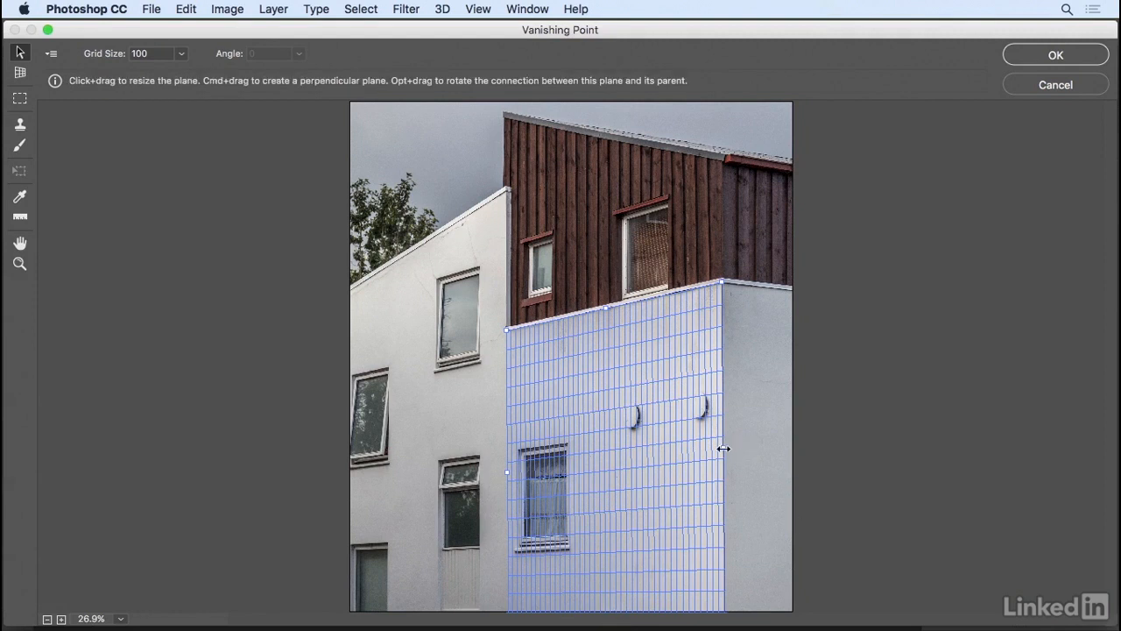
key(super)
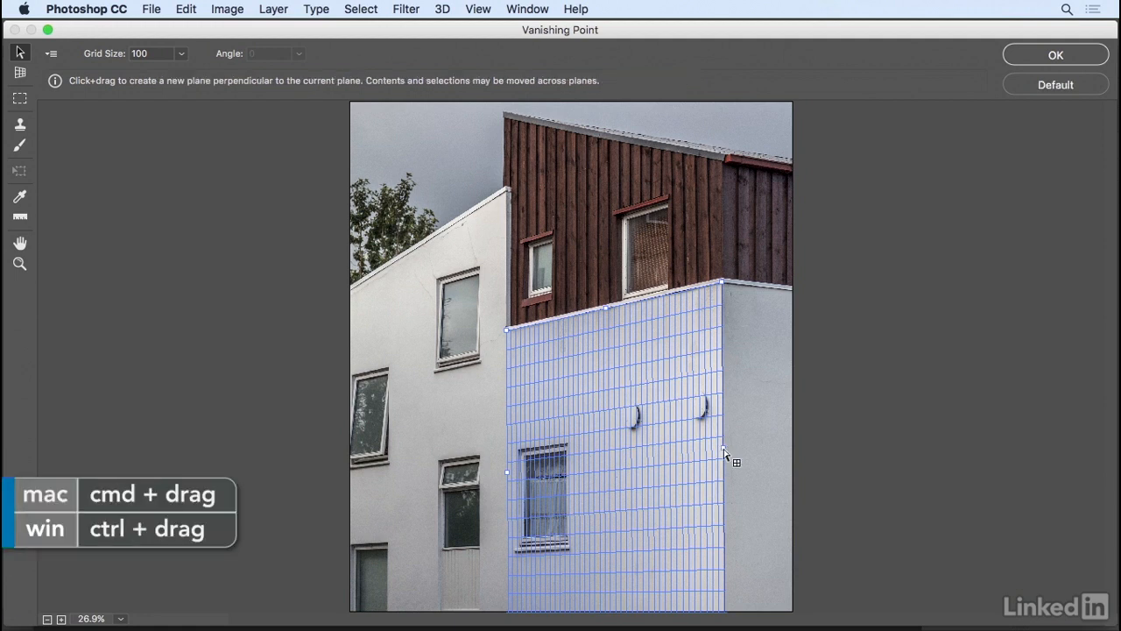
drag(725, 452, 864, 464)
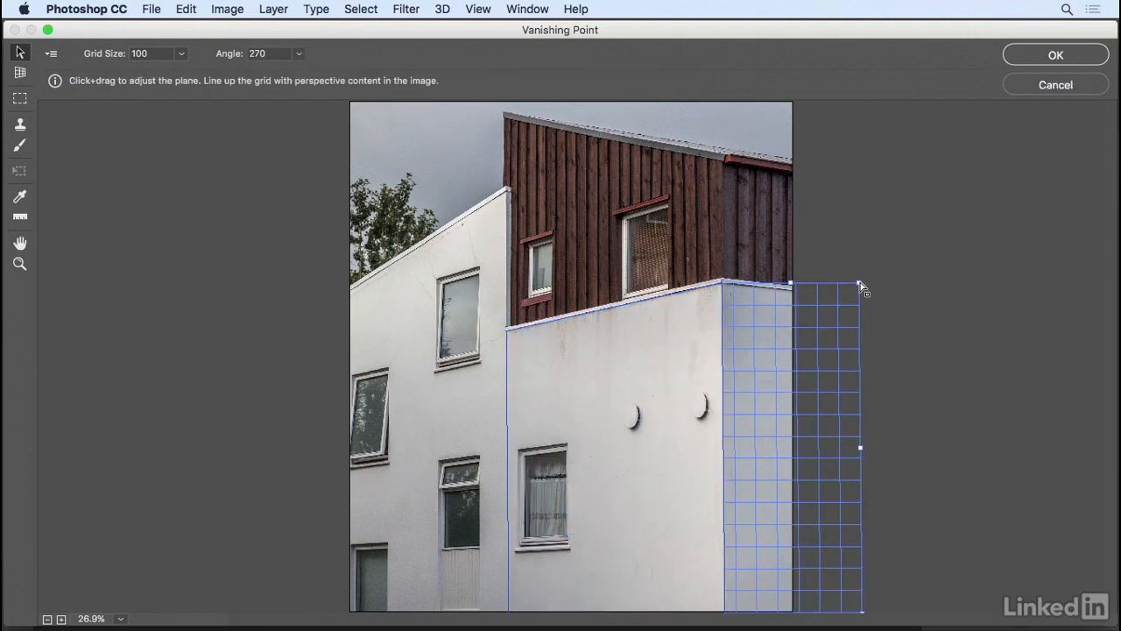
drag(859, 283, 859, 298)
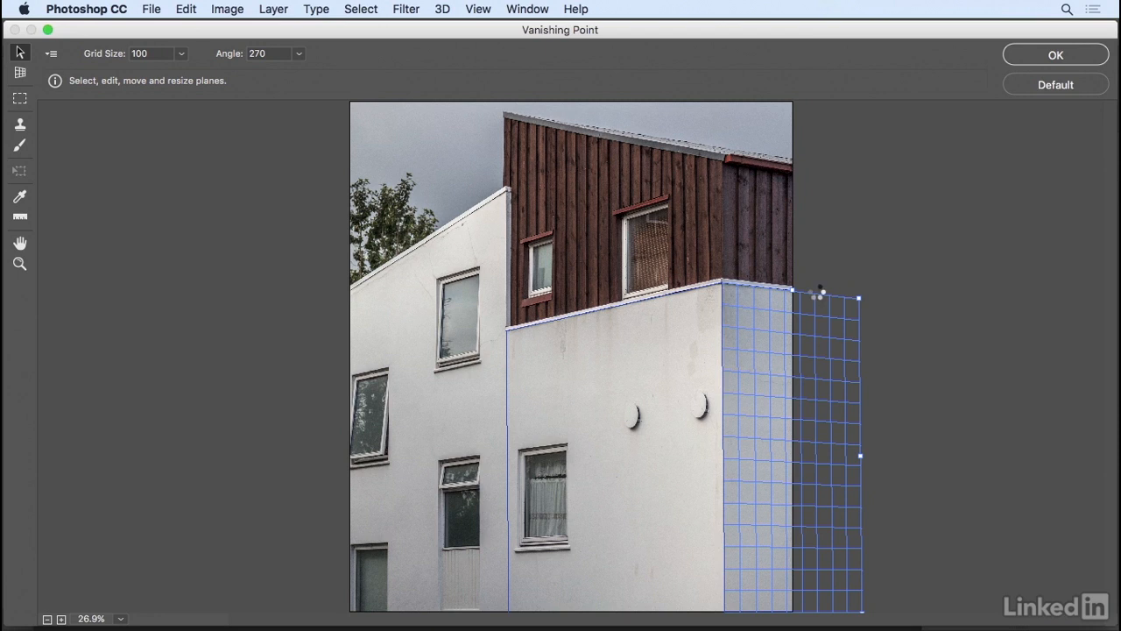
Paste the copied mural, scale it down with the Transform tool and move it onto the two perspective planes.
key(super+v)
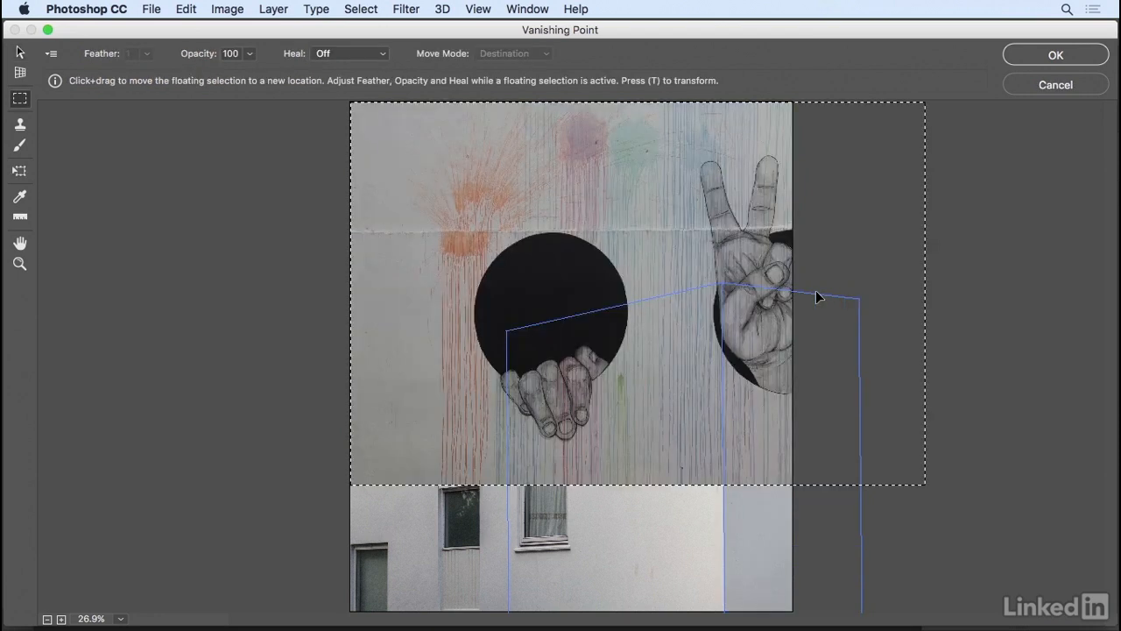
key(t)
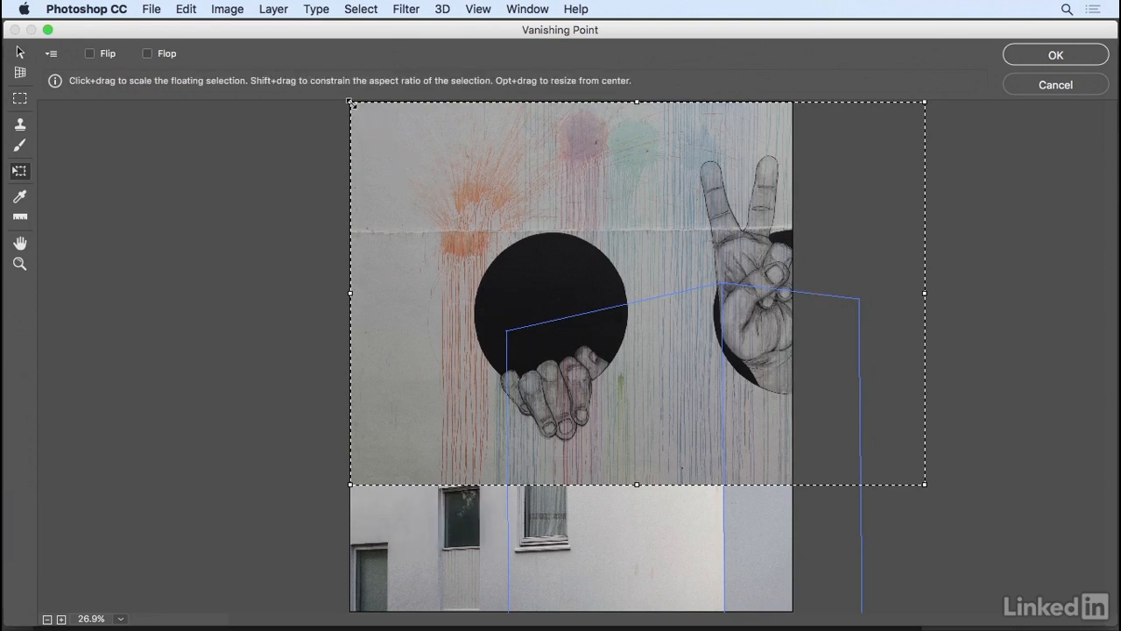
drag(351, 102, 580, 252)
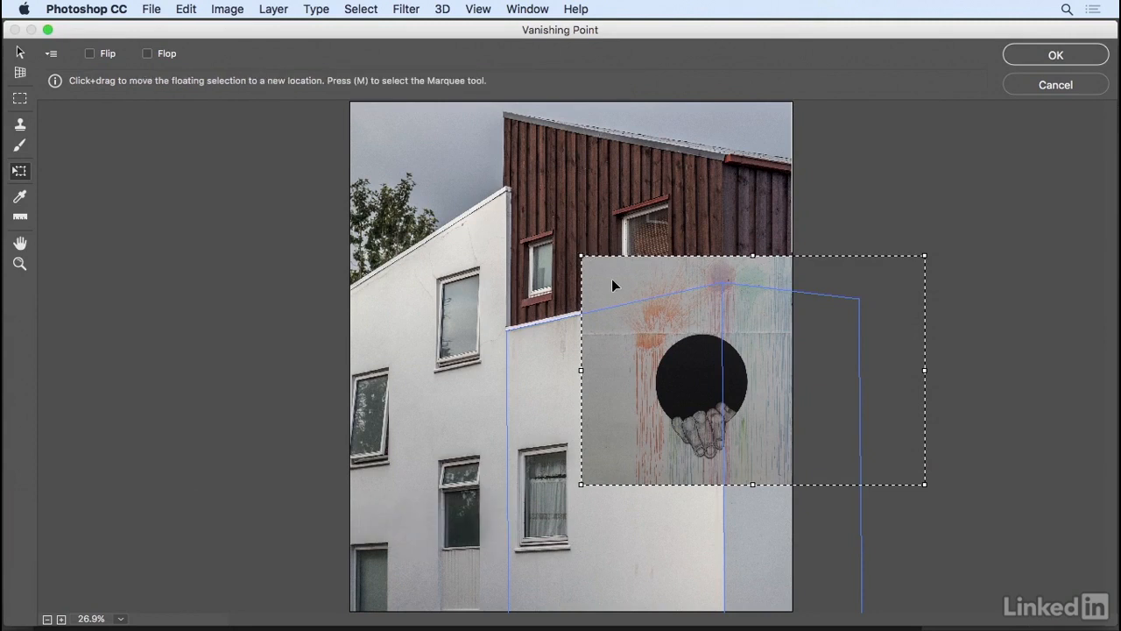
drag(610, 277, 415, 192)
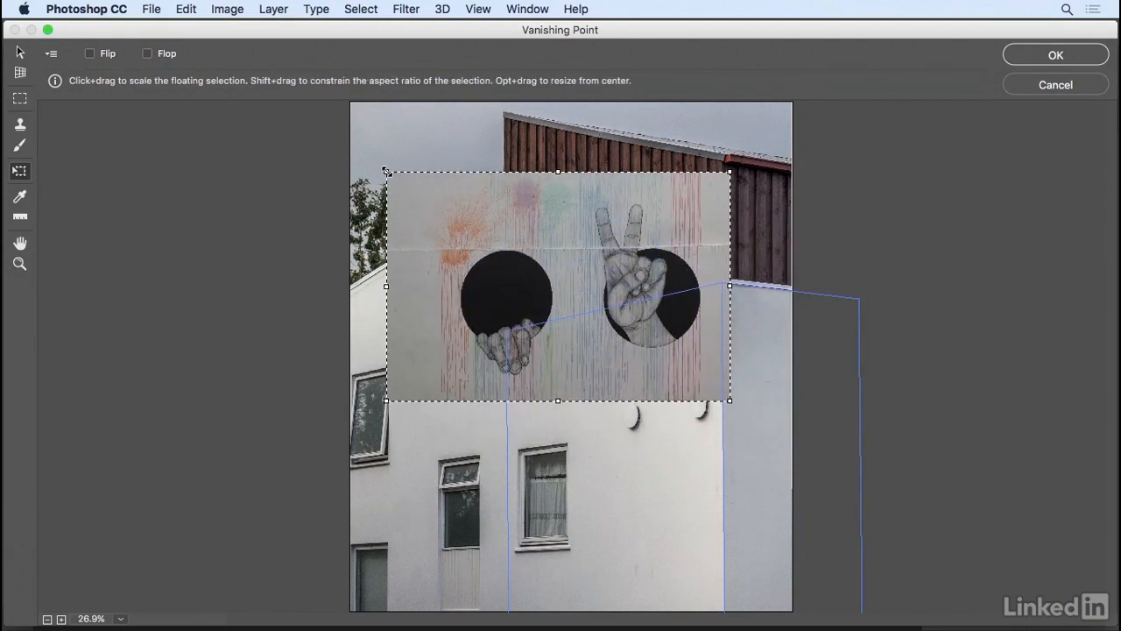
drag(385, 171, 453, 232)
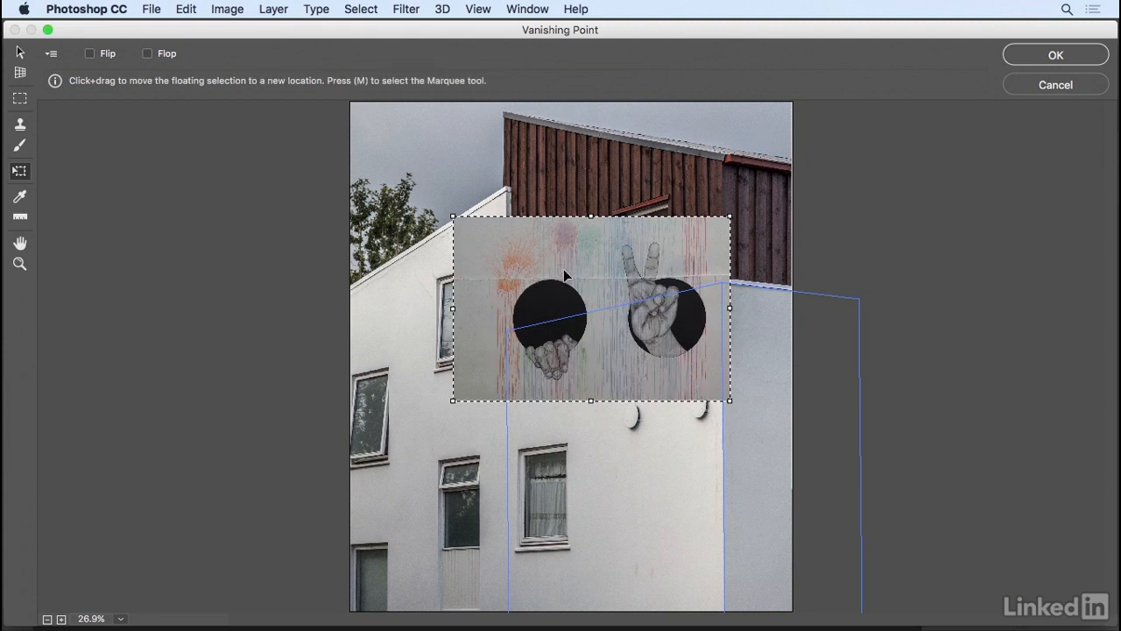
drag(570, 275, 614, 400)
drag(617, 397, 619, 398)
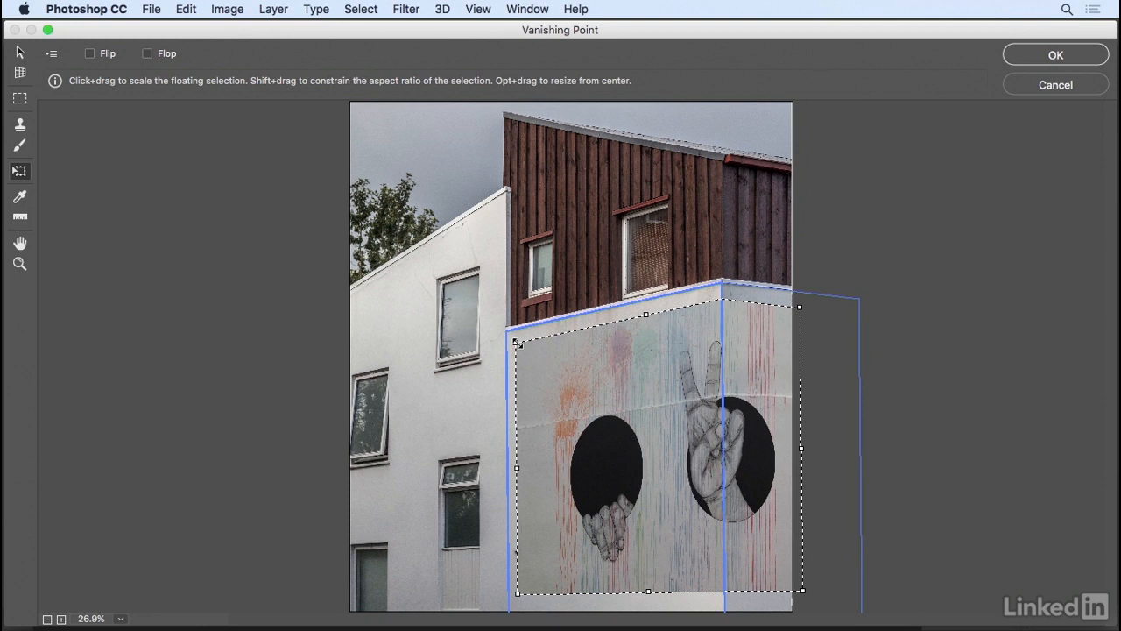
Enlarge the mural to cover both wall planes, shift it slightly left and apply the Vanishing Point filter.
drag(515, 344, 494, 314)
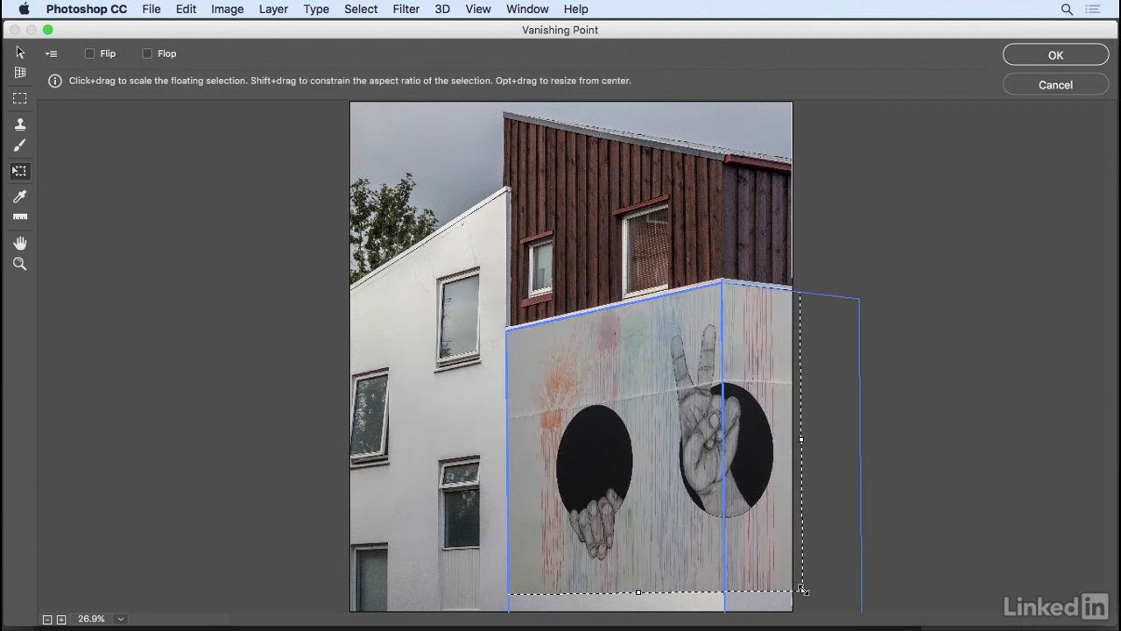
drag(802, 590, 841, 620)
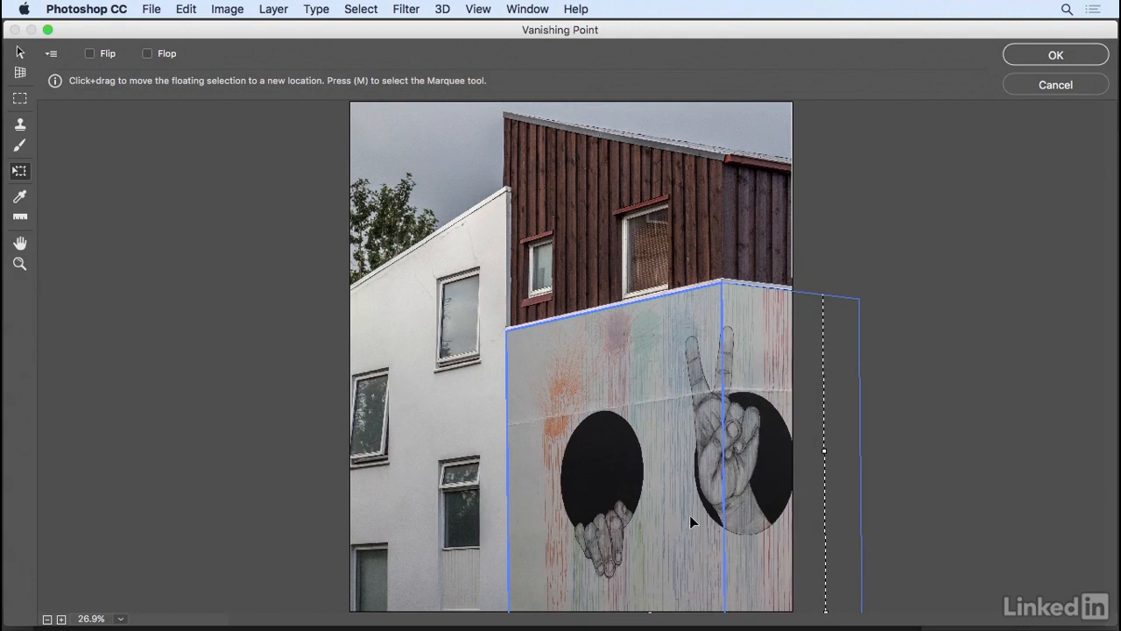
mouse_move(691, 522)
mouse_down()
mouse_move(662, 523)
mouse_move(719, 526)
mouse_move(654, 521)
mouse_move(711, 522)
mouse_move(673, 522)
mouse_up()
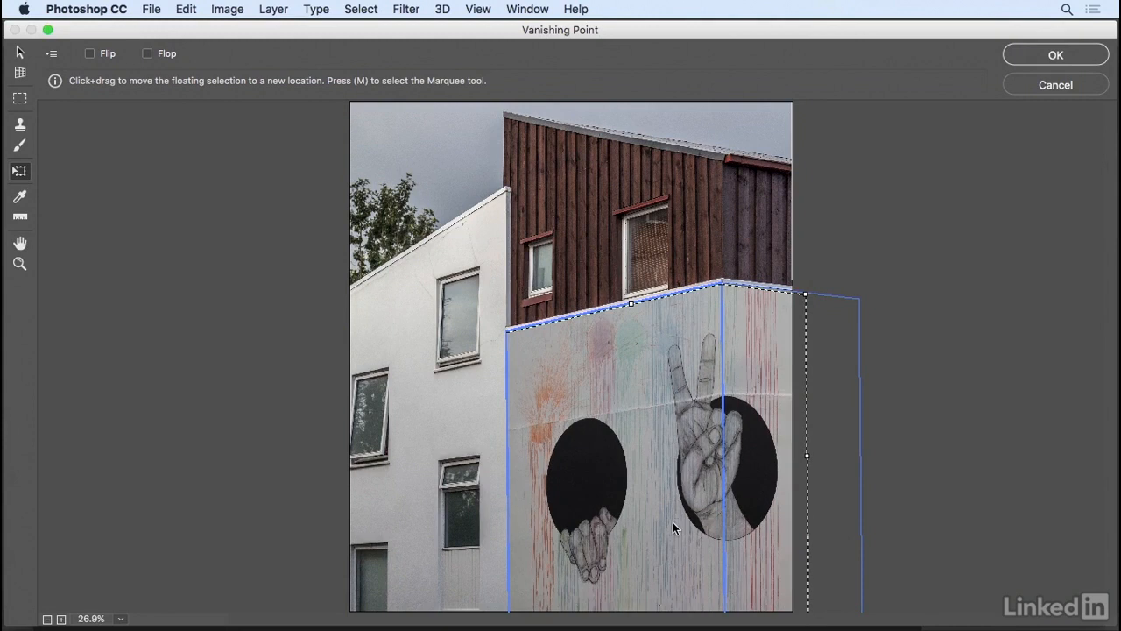
click(1050, 56)
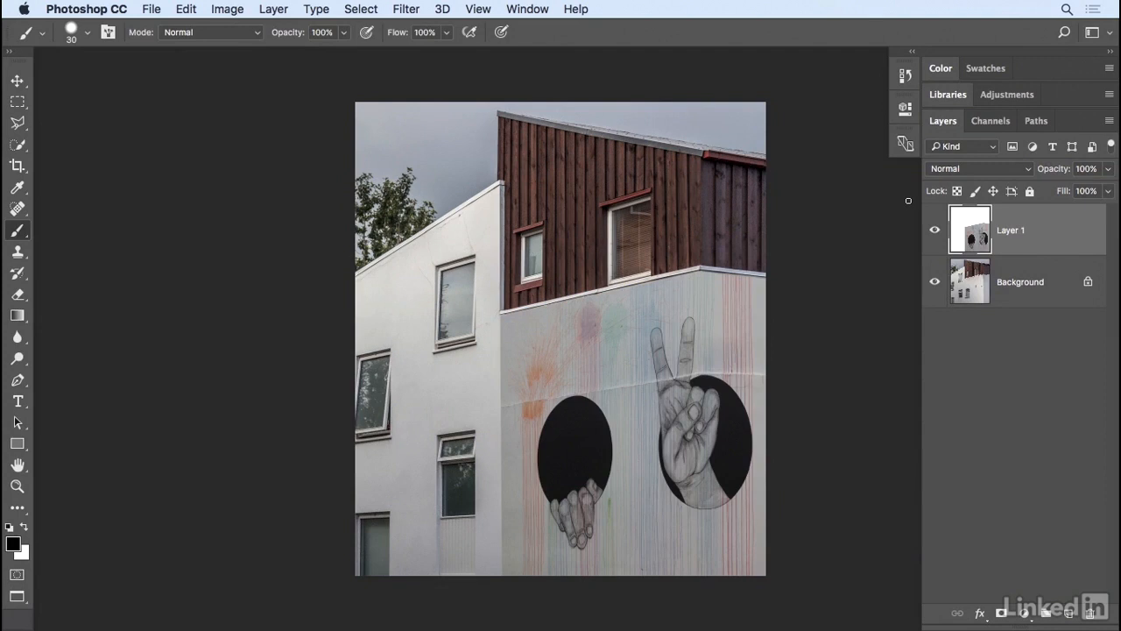
Set the mural layer's blend mode to Linear Light.
click(972, 167)
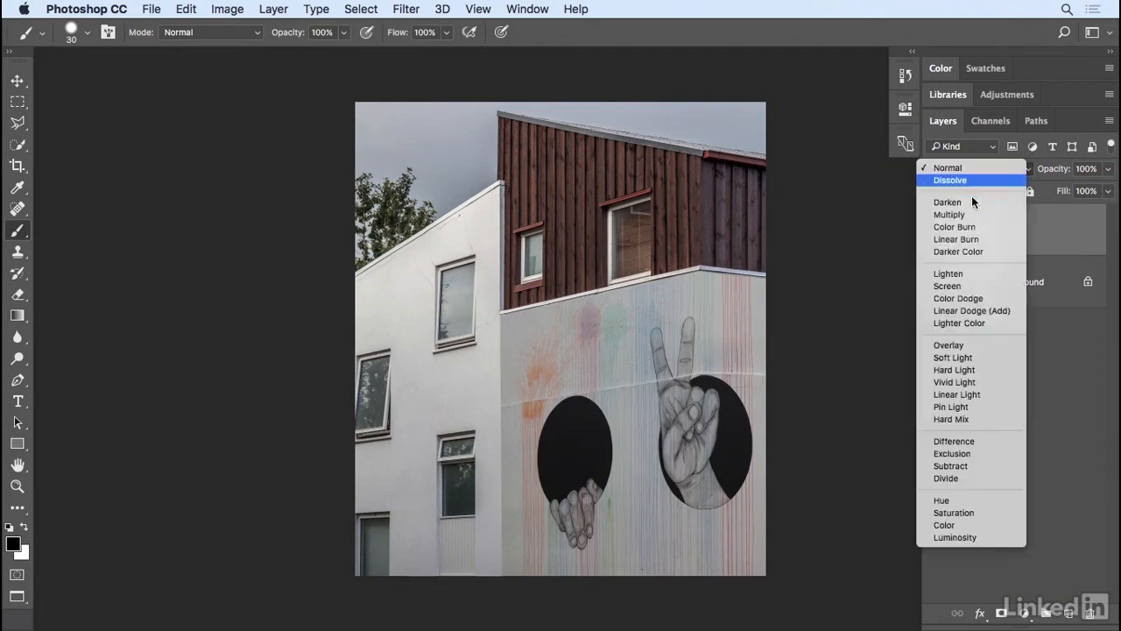
click(987, 394)
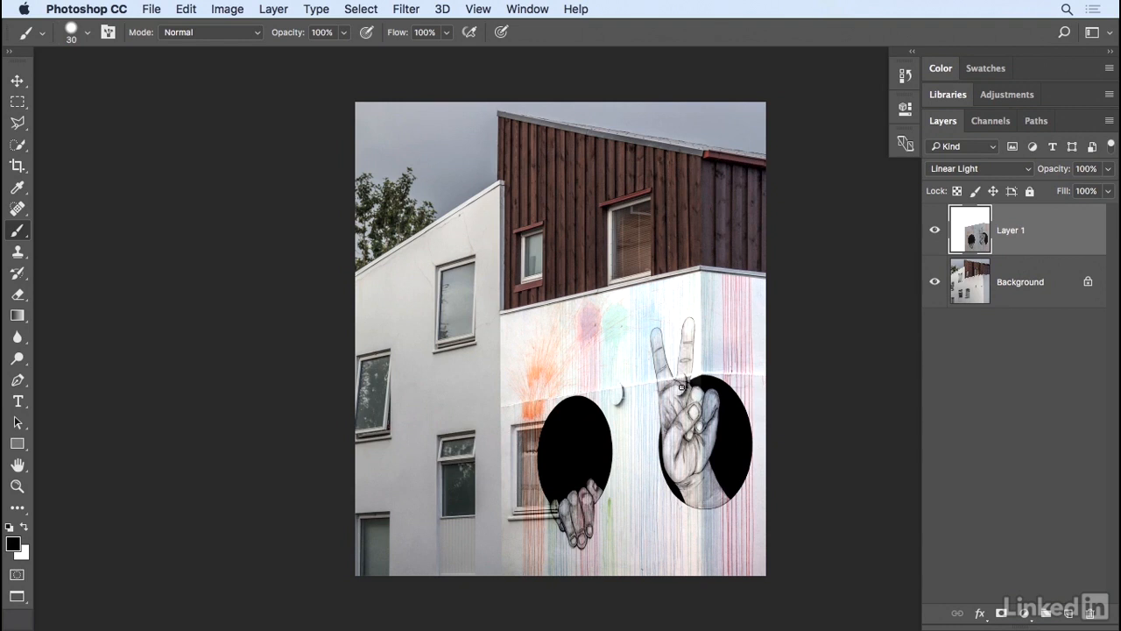
Hide the mural layer and outline the curtained window, including its frame and sill, with the Polygonal Lasso.
scroll(682, 387, up, 5)
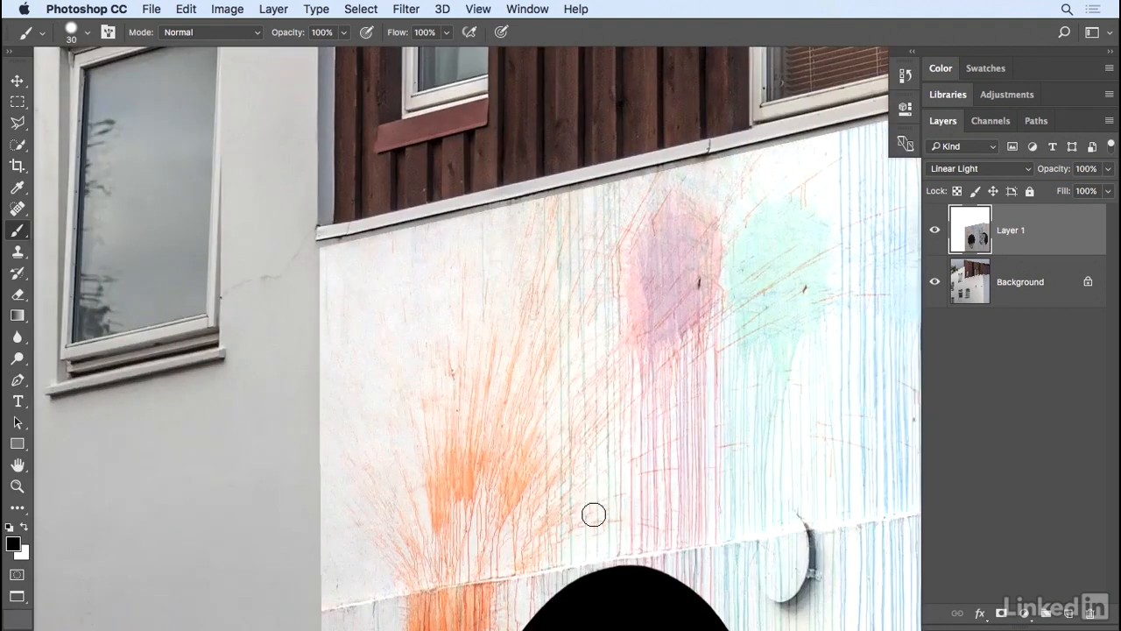
drag(615, 531, 513, 283)
mouse_move(551, 458)
mouse_down()
mouse_move(506, 285)
mouse_move(460, 213)
mouse_up()
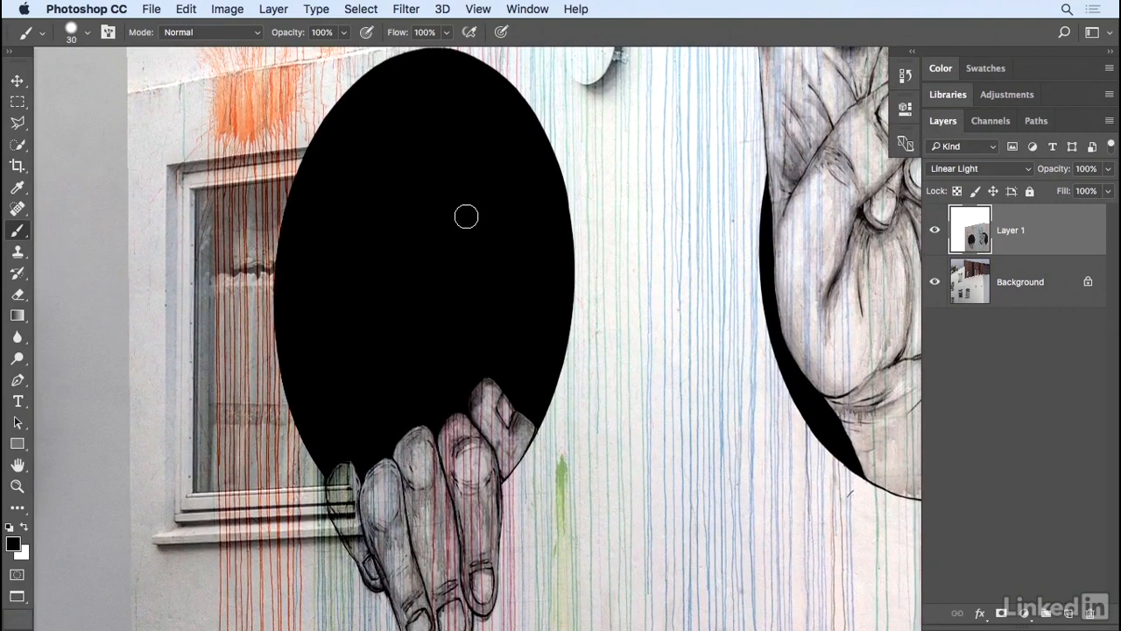
click(935, 232)
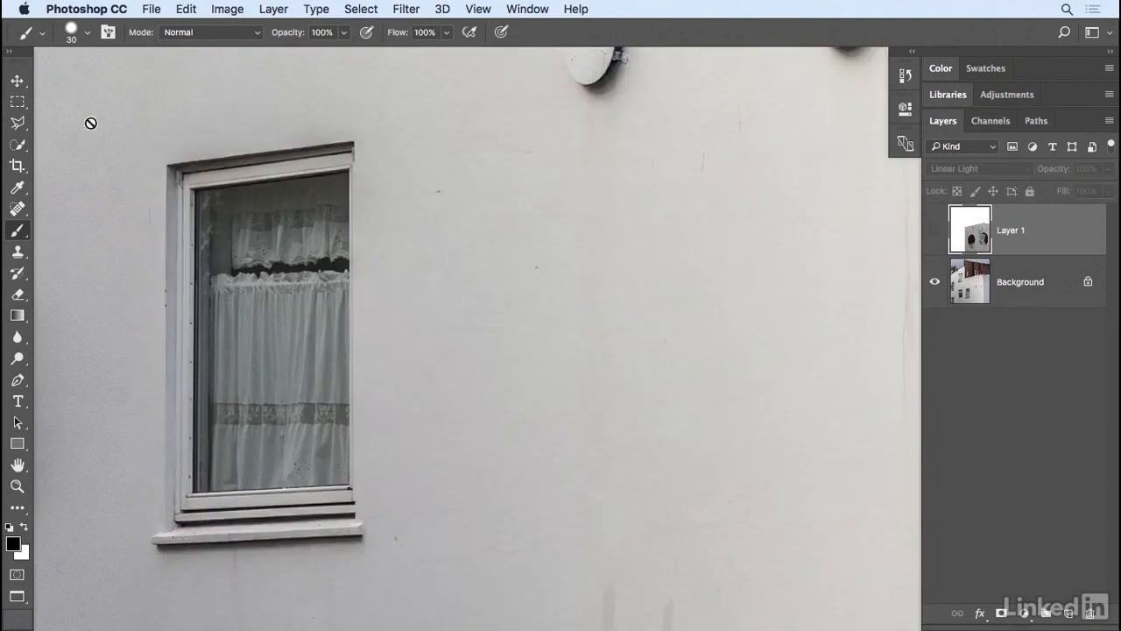
click(17, 127)
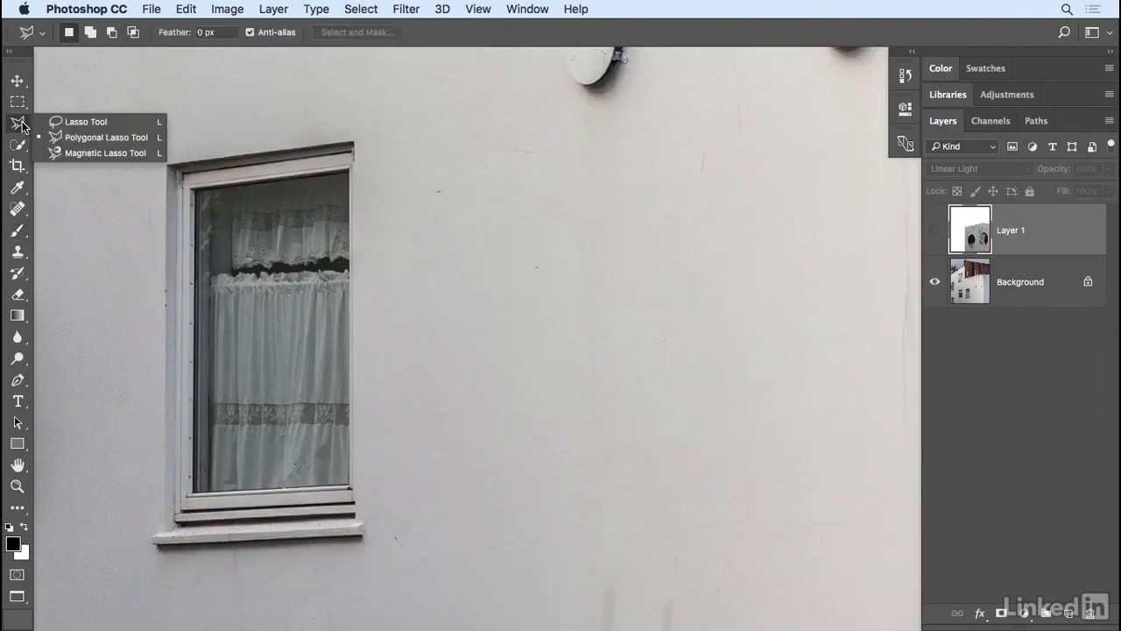
click(61, 140)
click(168, 165)
click(355, 143)
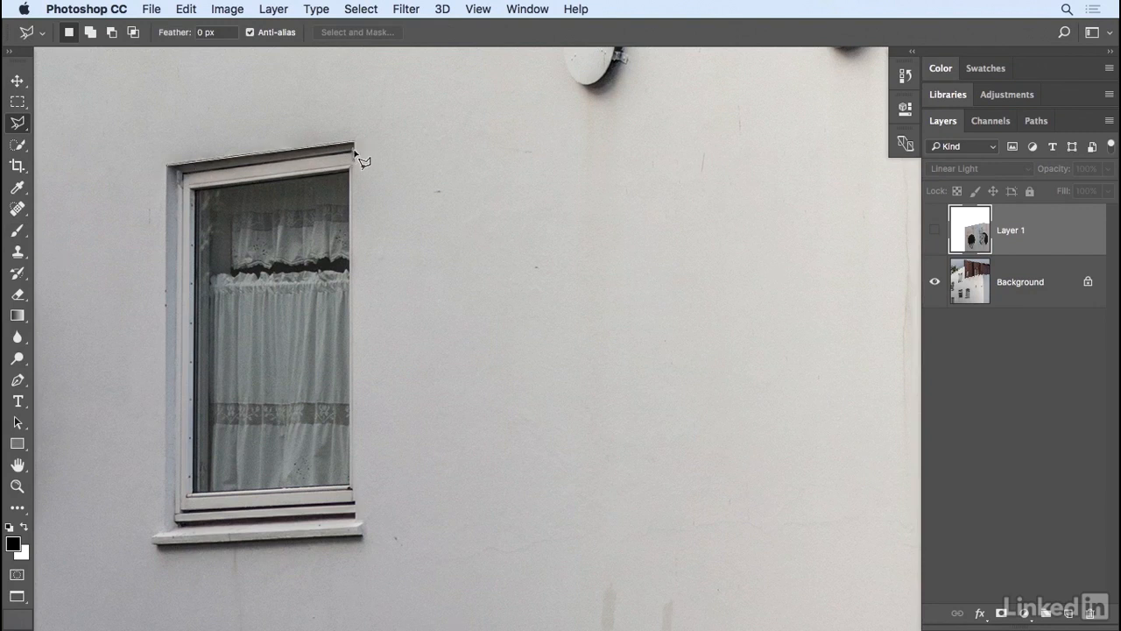
click(362, 536)
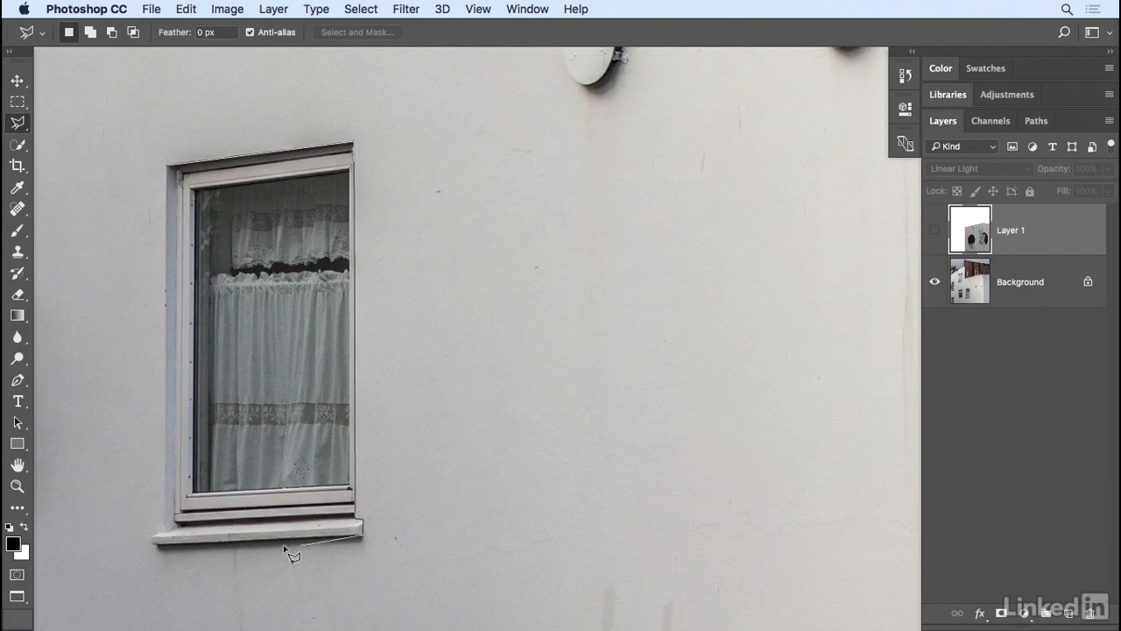
click(150, 537)
click(164, 524)
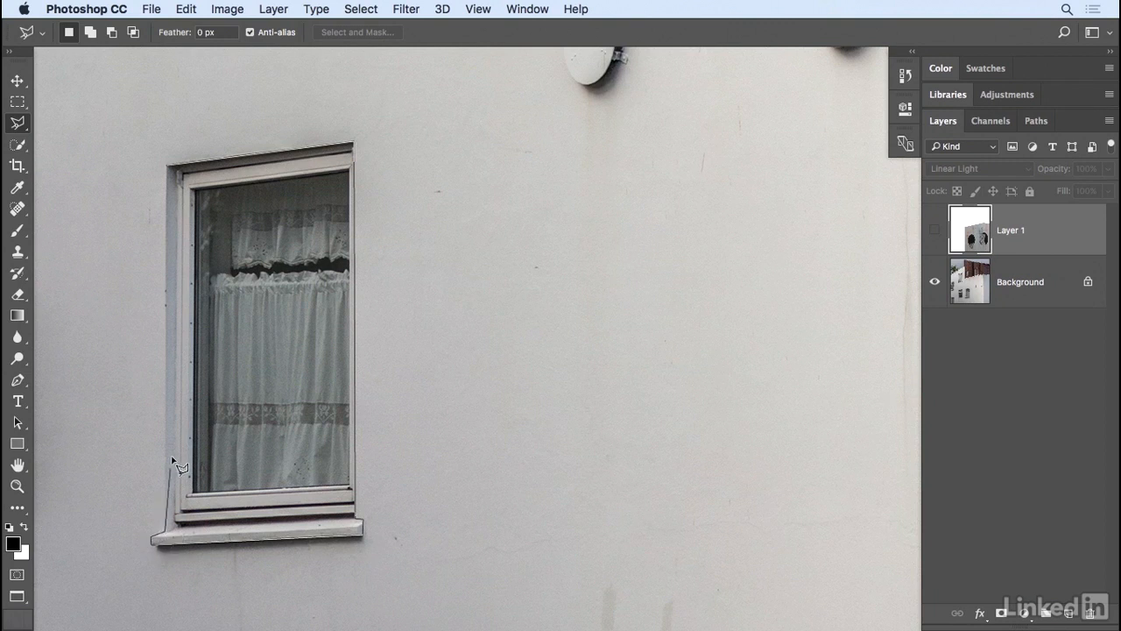
click(169, 165)
Show the mural layer again and add a layer mask that hides the mural inside the window selection.
key(alt)
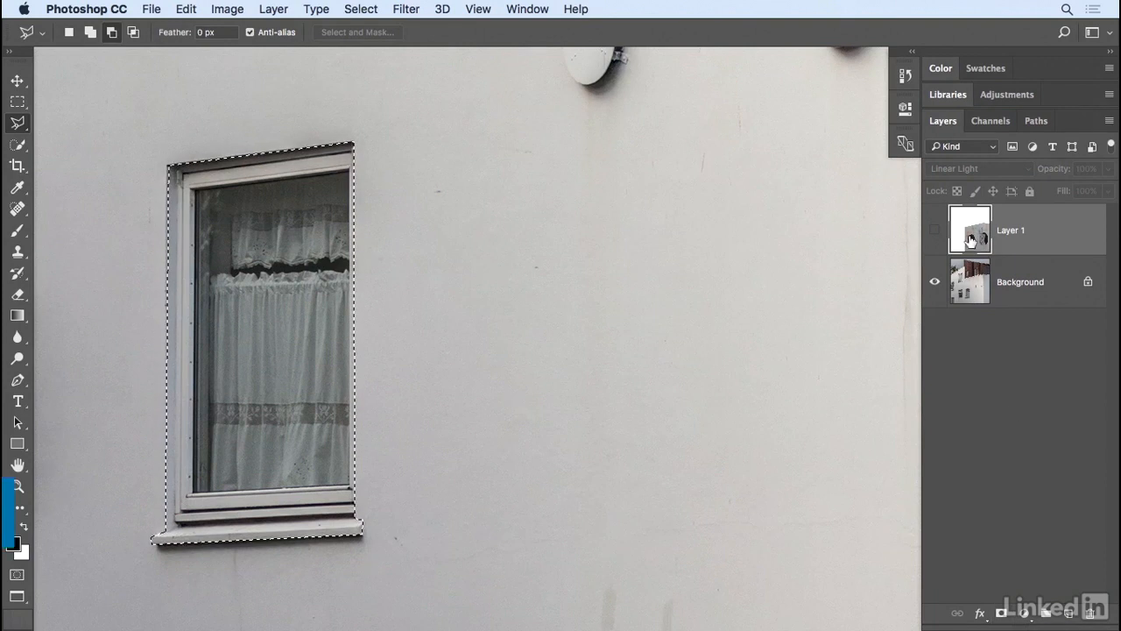
click(935, 229)
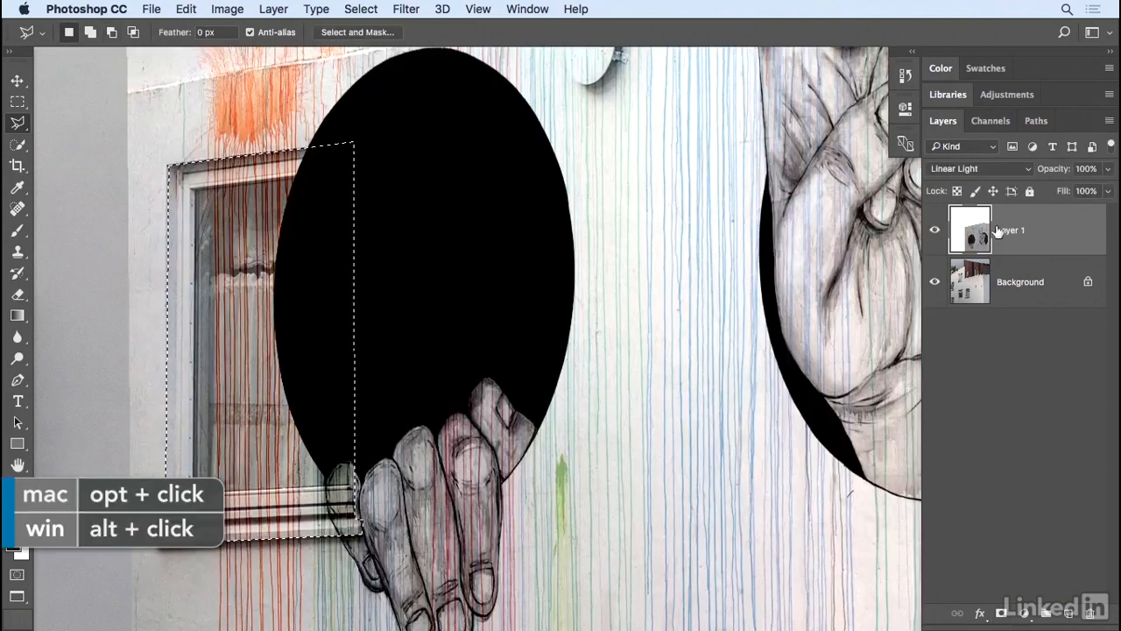
alt+click(1002, 614)
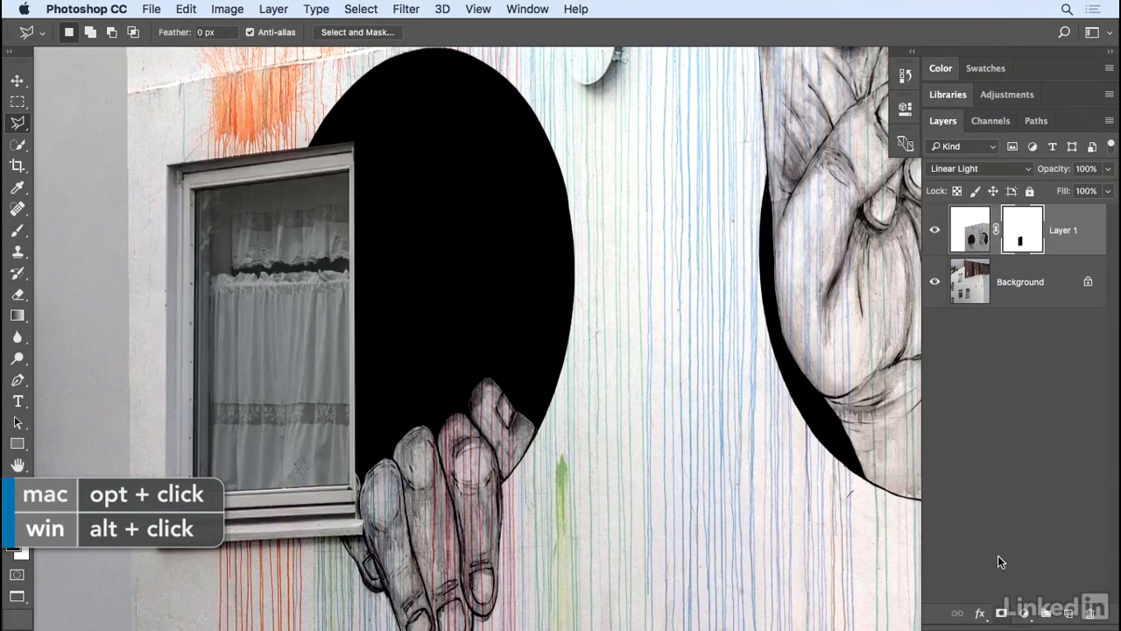
Hide the mural layer and draw an elliptical selection around the round wall fixture nearest the curtained window.
click(934, 229)
drag(756, 119, 628, 321)
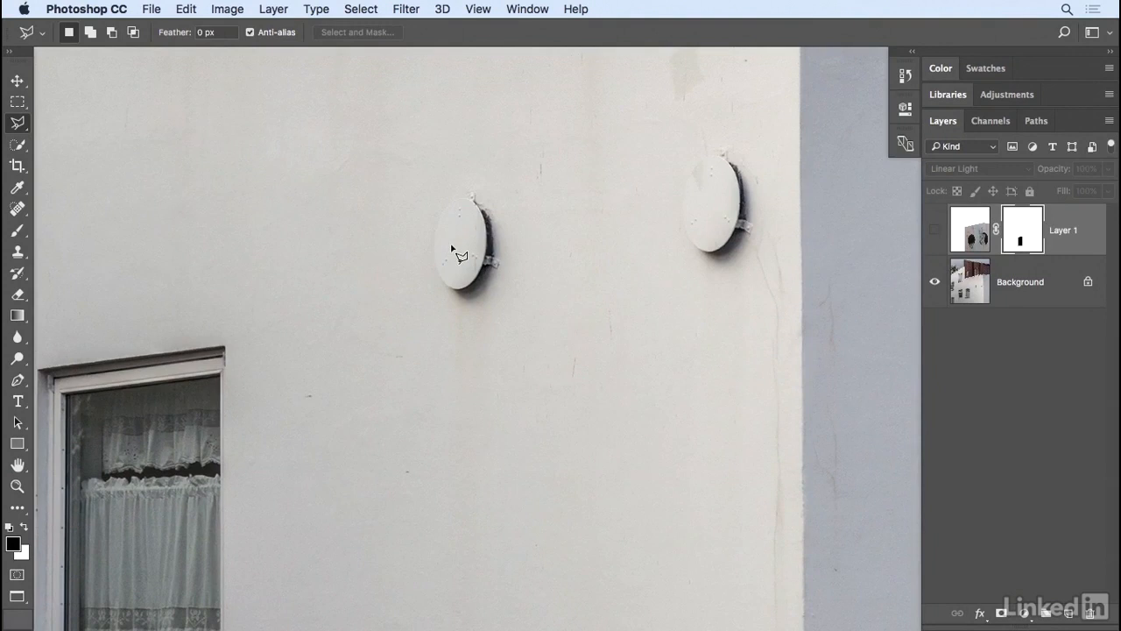
drag(18, 101, 79, 117)
drag(429, 192, 489, 289)
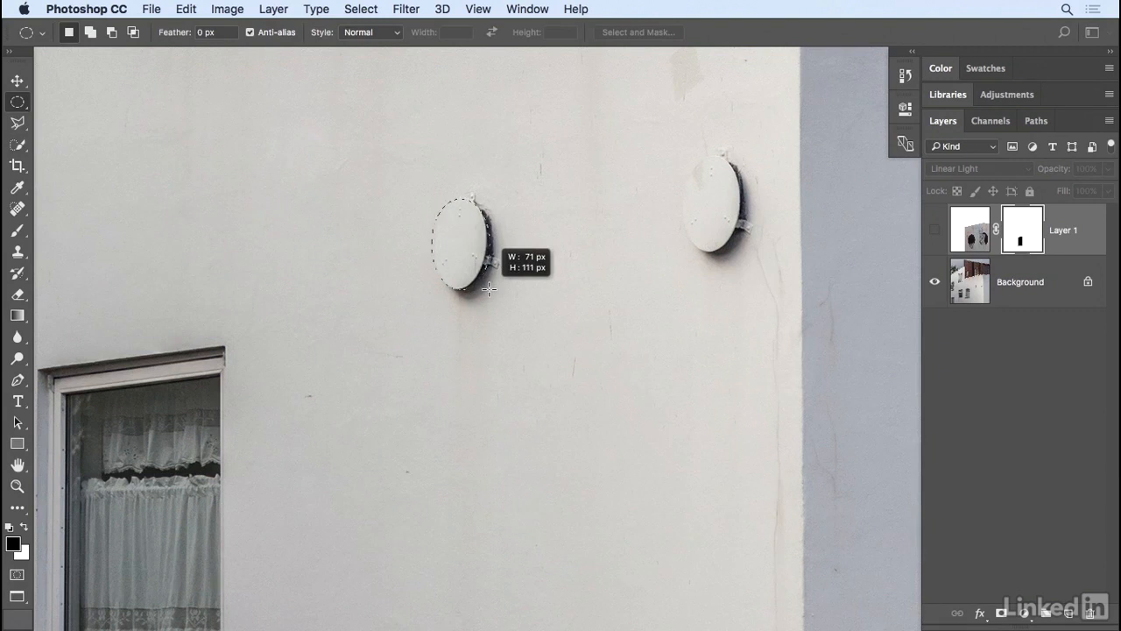
key(space)
mouse_move(489, 289)
mouse_down()
mouse_move(493, 310)
mouse_move(485, 284)
mouse_up()
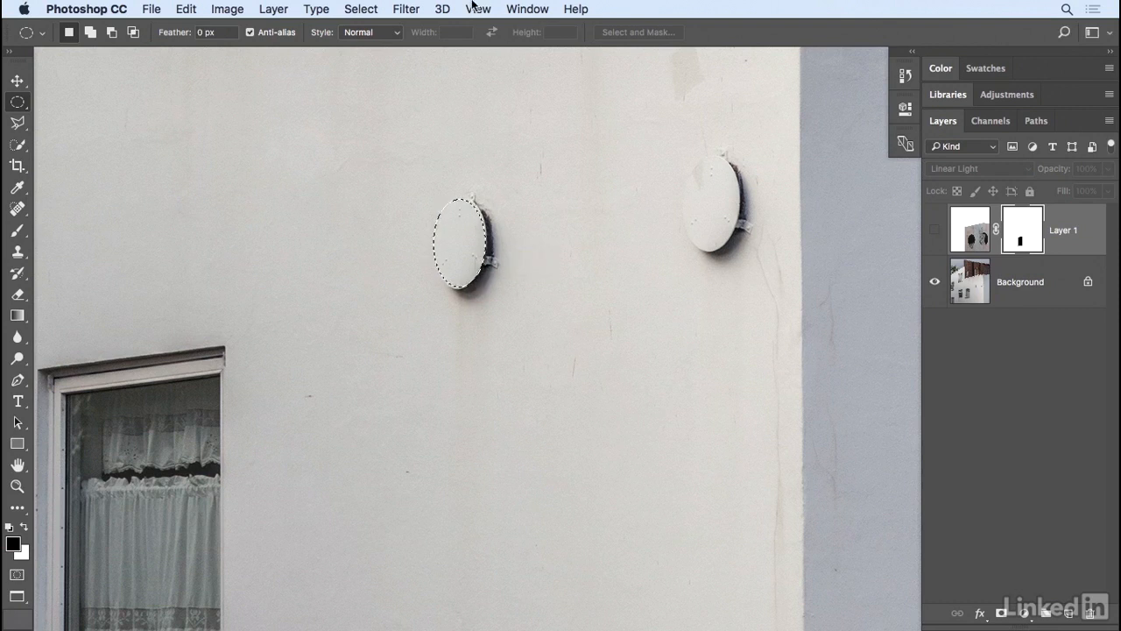
Transform the elliptical selection, rotating it about 7° and scaling and skewing it slightly to fit the round fixture's outline.
click(377, 9)
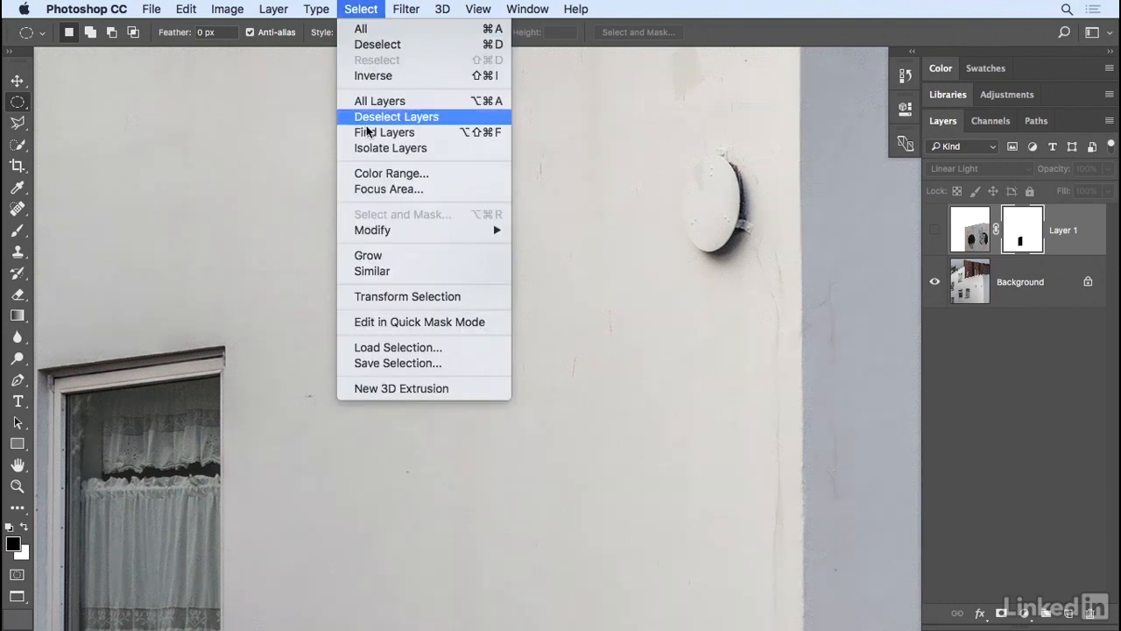
click(379, 296)
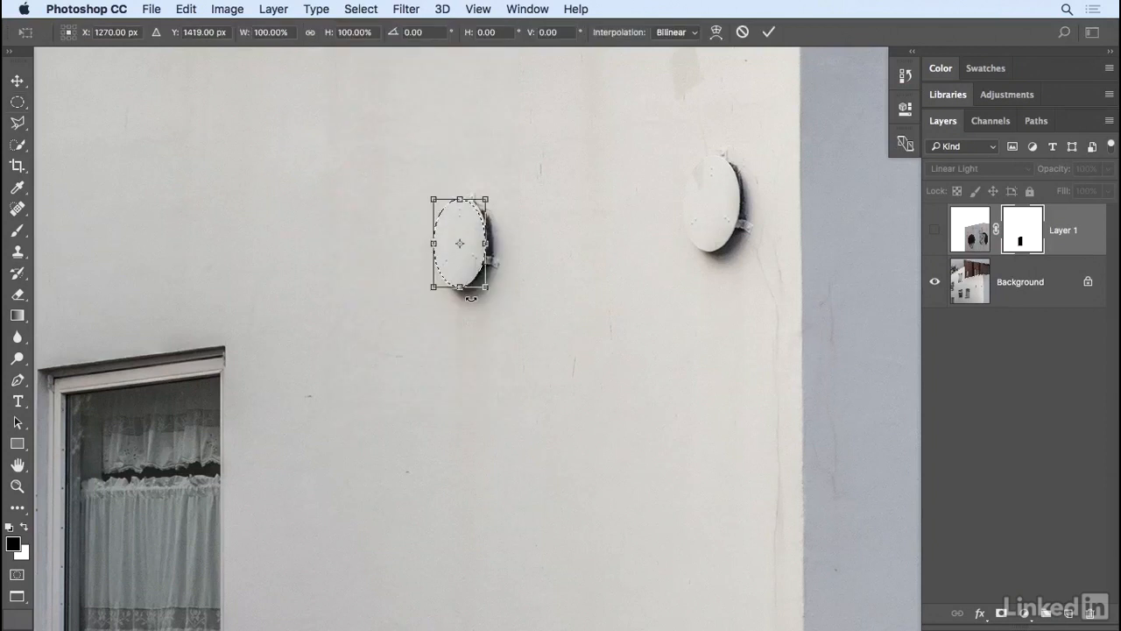
mouse_move(487, 292)
mouse_down()
mouse_move(521, 301)
mouse_move(490, 290)
mouse_move(501, 292)
mouse_up()
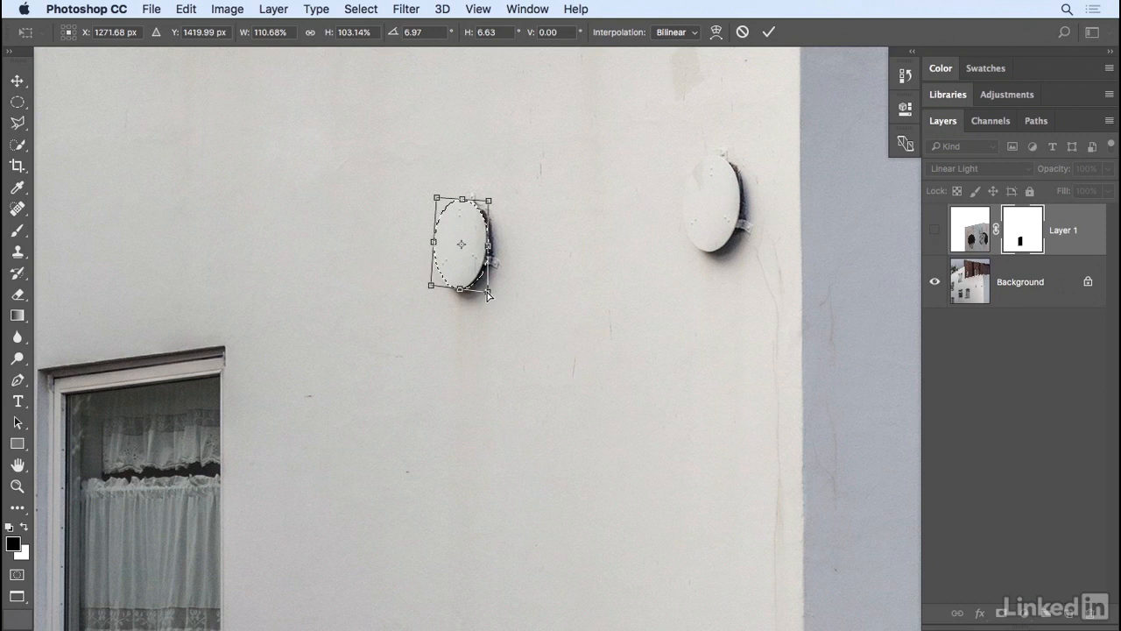
drag(486, 290, 484, 288)
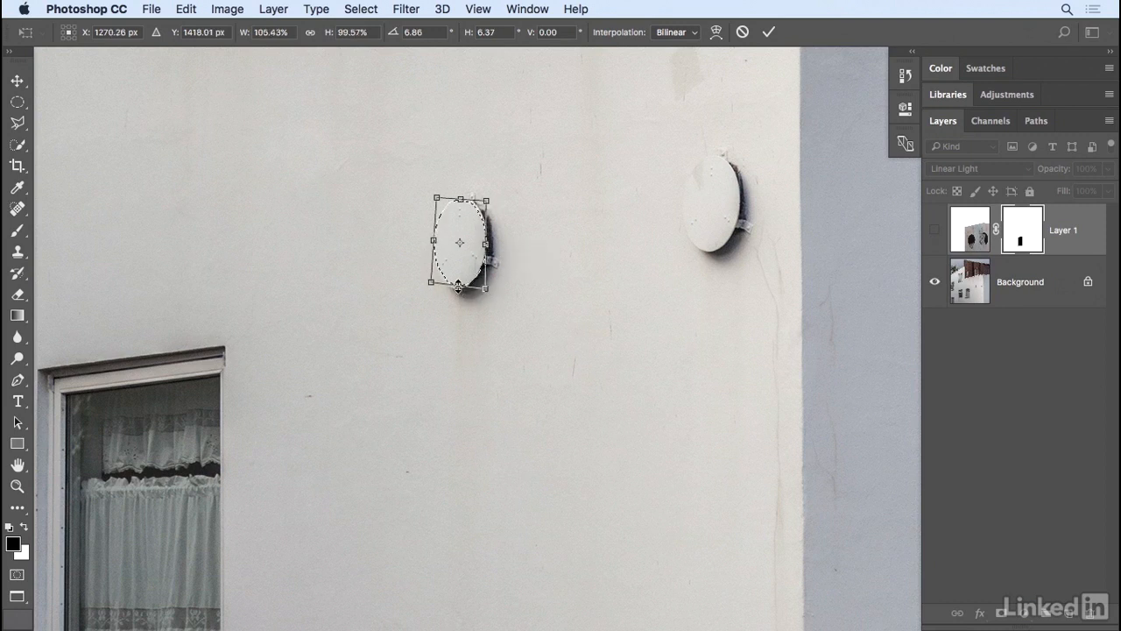
drag(457, 289, 459, 288)
key(Return)
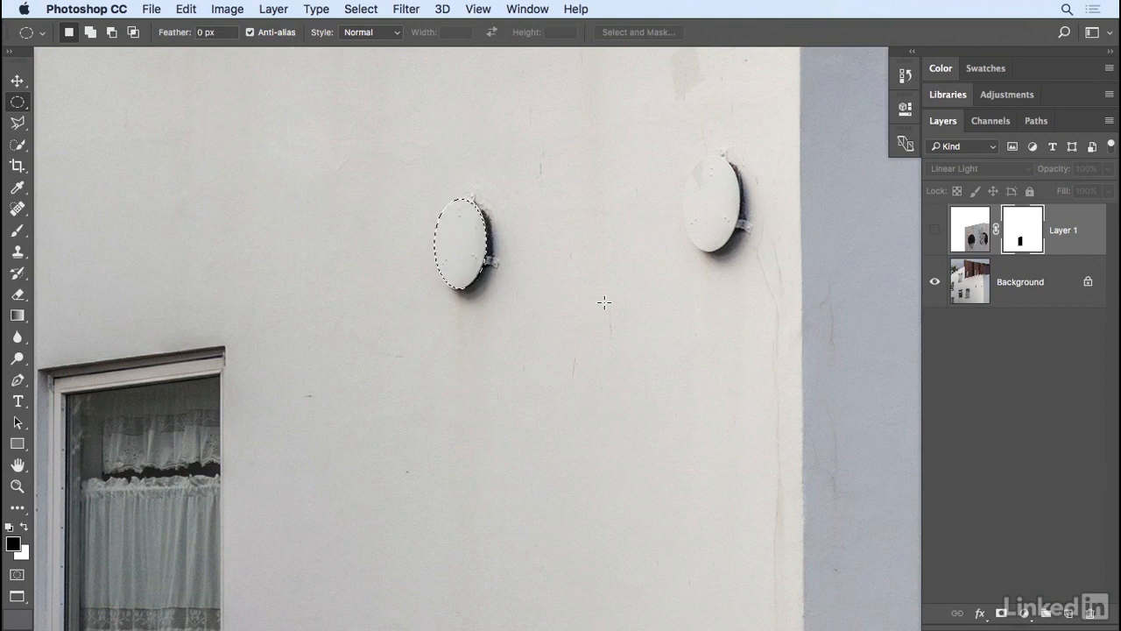
Show the mural layer and fill the fixture selection on its layer mask with the black foreground color.
click(935, 230)
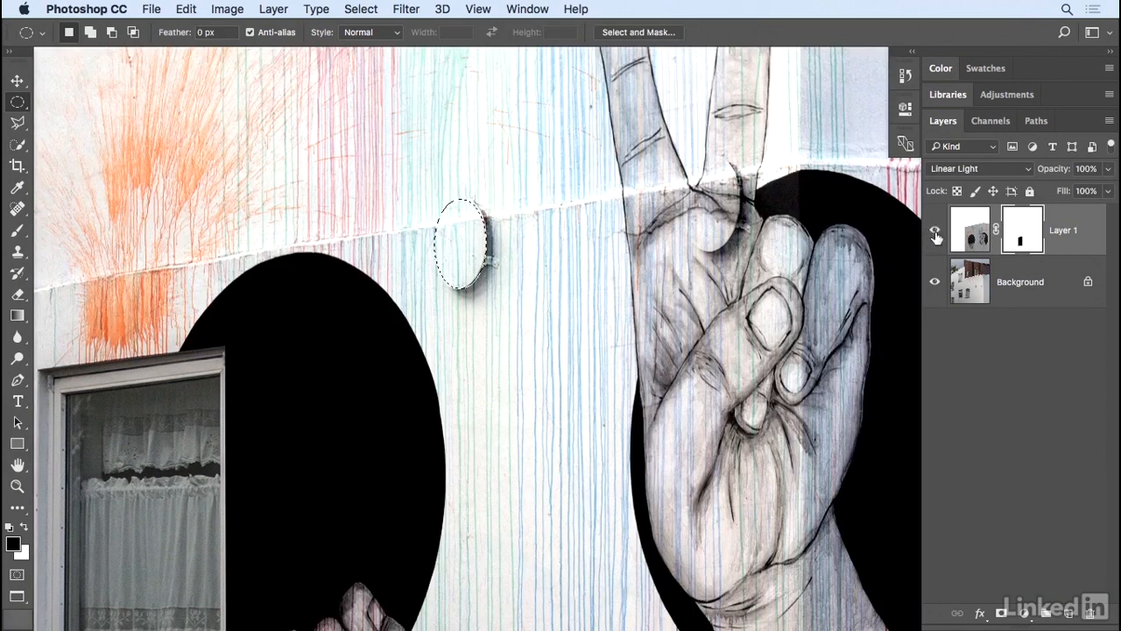
click(185, 9)
click(198, 271)
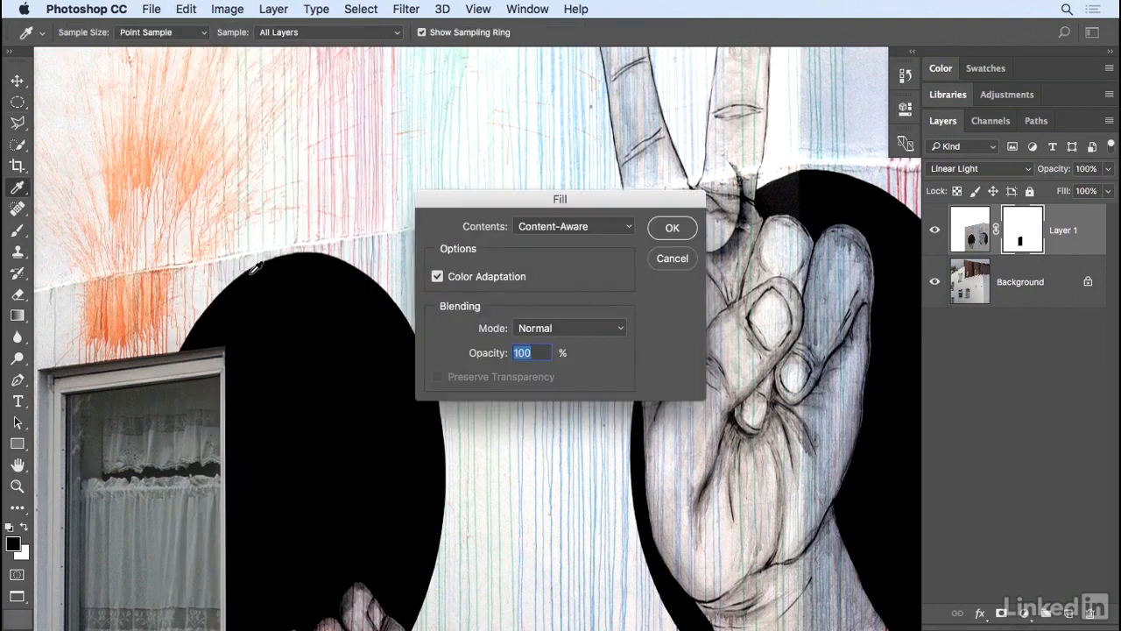
click(550, 228)
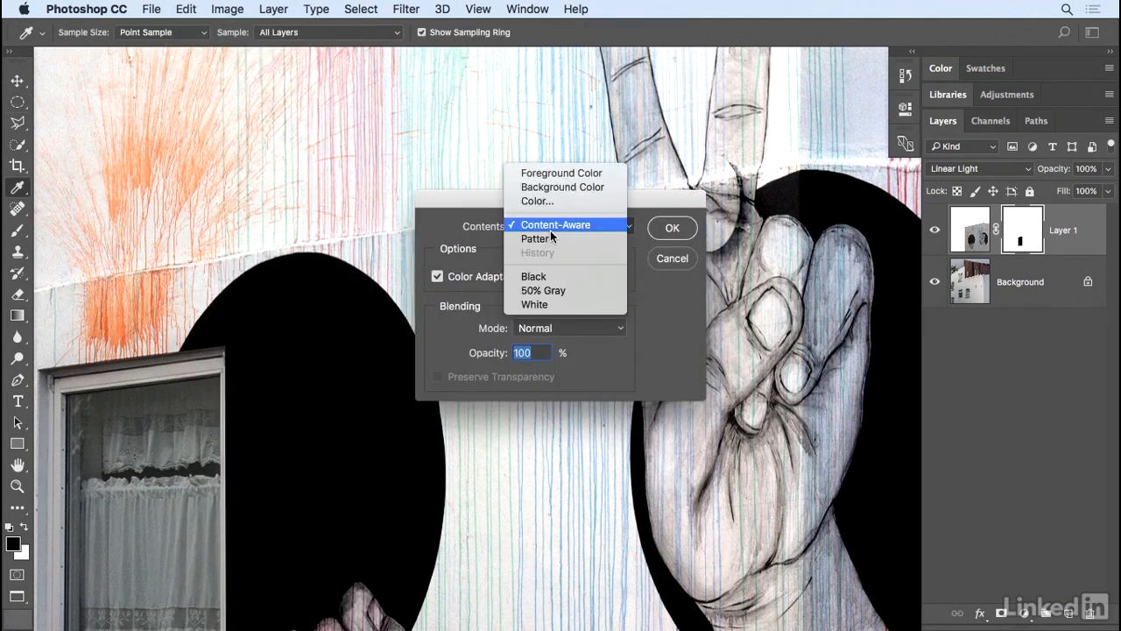
click(566, 172)
click(670, 228)
Move the elliptical selection onto the second round fixture, hide the mural layer and transform the selection to match that fixture's outline.
key(m)
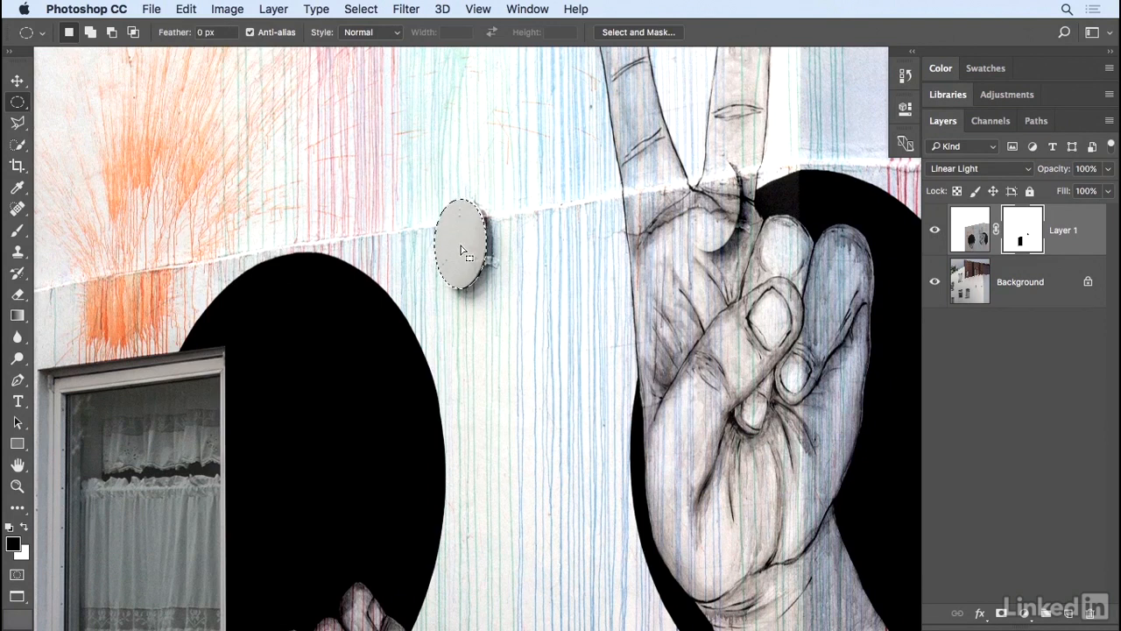
drag(464, 250, 710, 202)
click(936, 231)
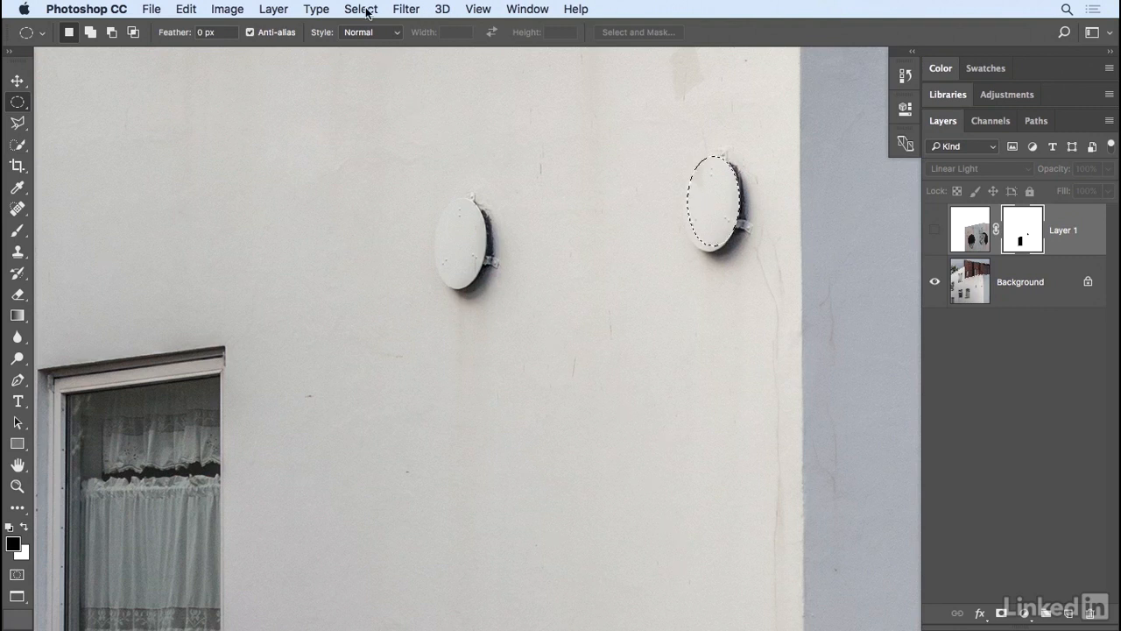
click(367, 10)
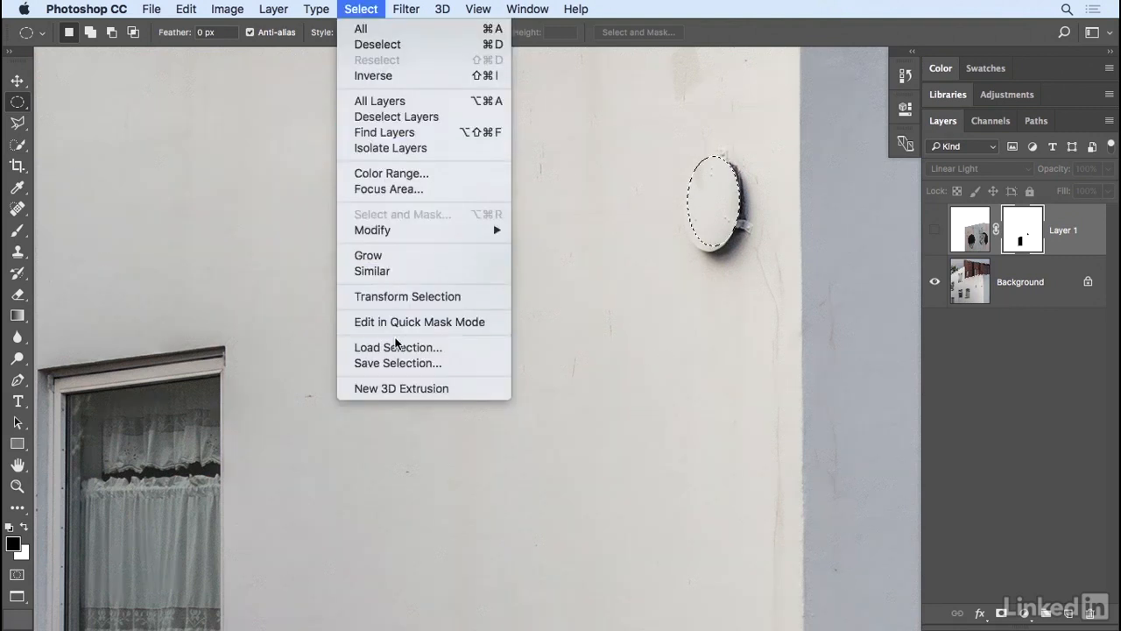
click(400, 298)
drag(681, 247, 710, 251)
key(Return)
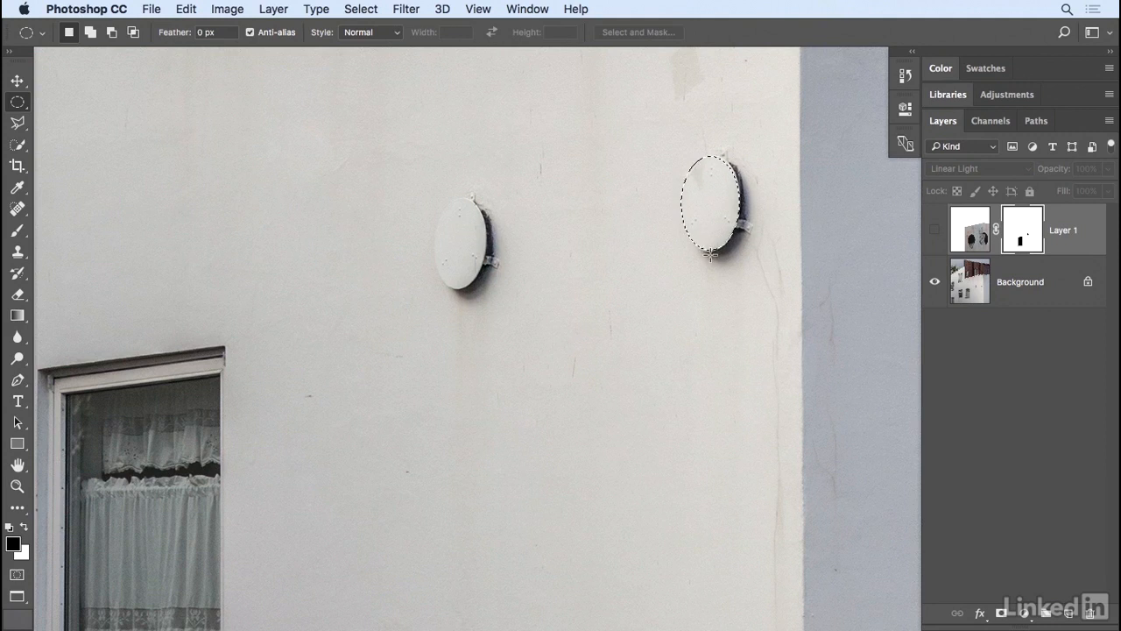
Show the mural layer, fill the second fixture's selection on the mask with the foreground color and deselect.
click(934, 231)
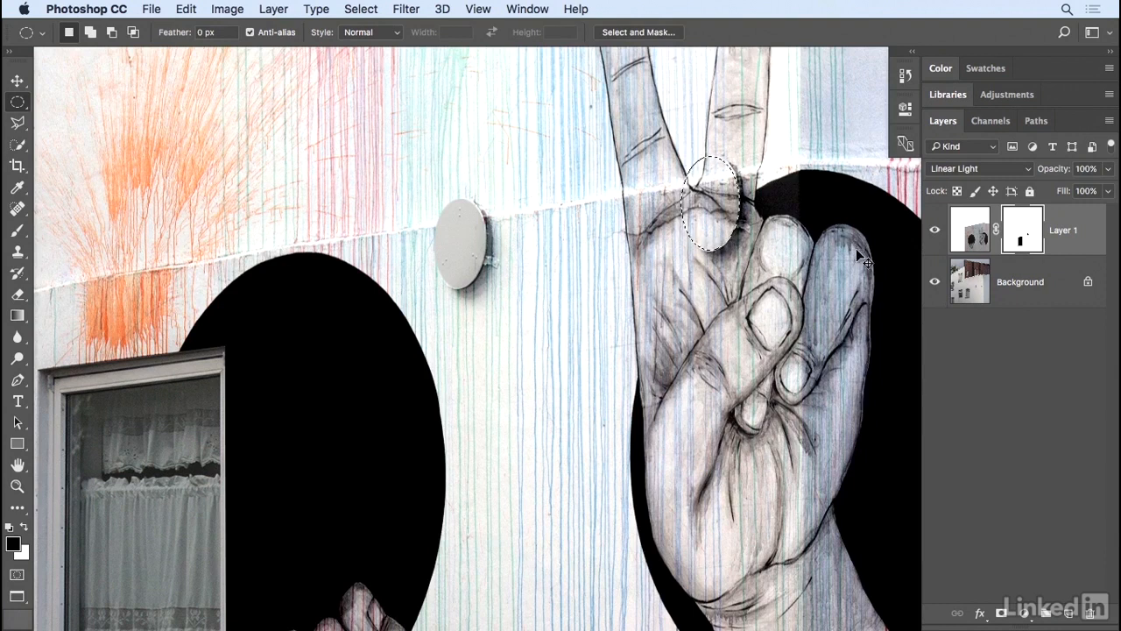
key(alt)
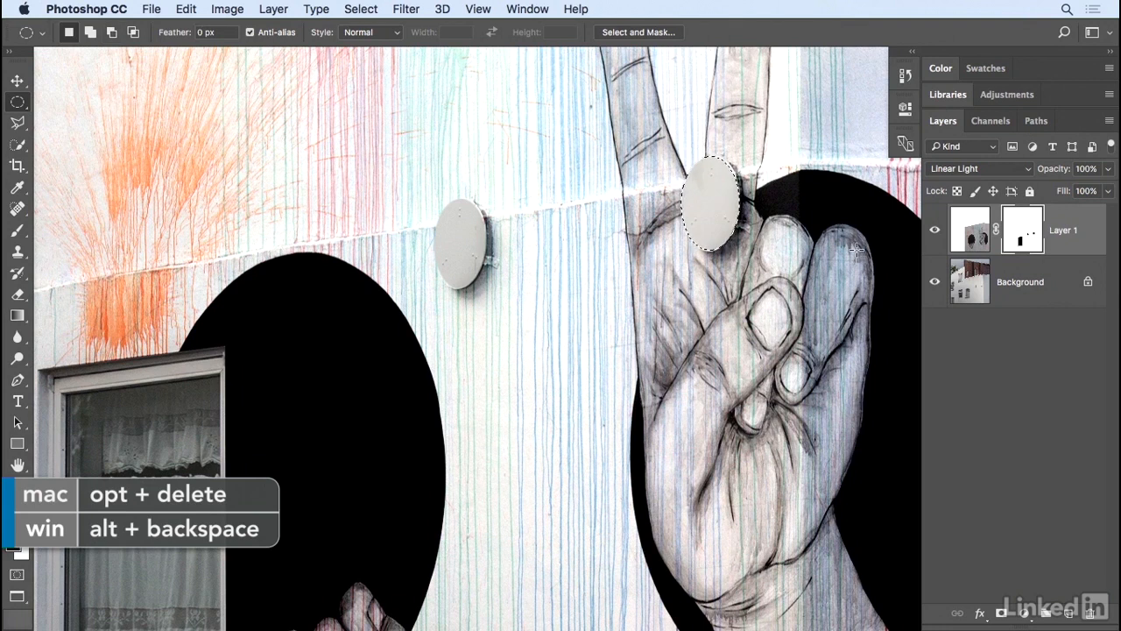
key(super+0)
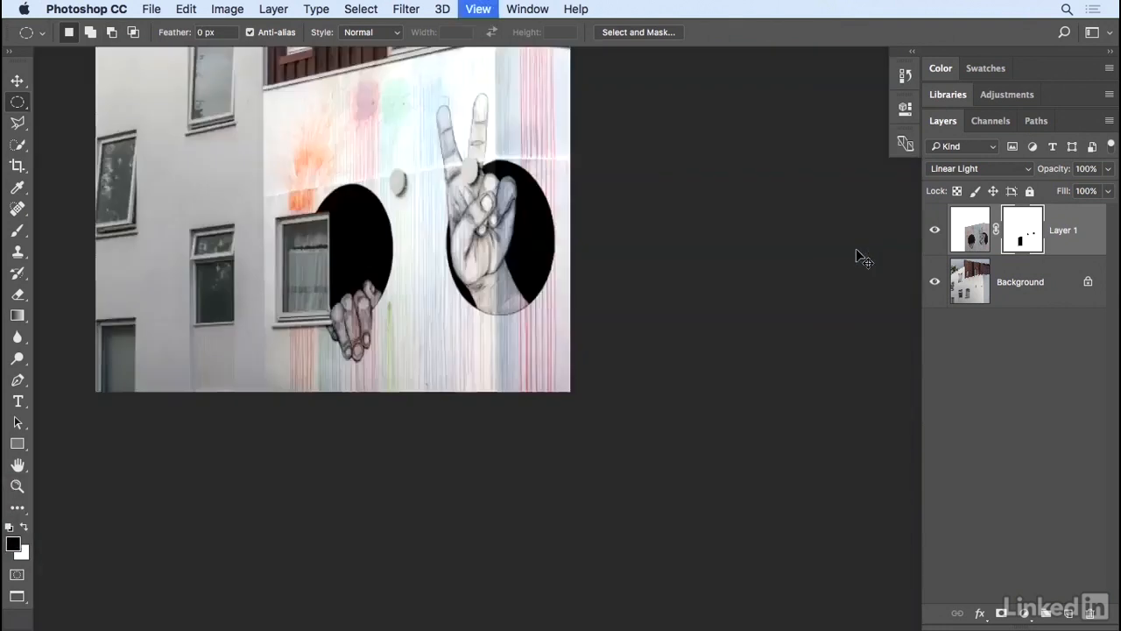
key(super+d)
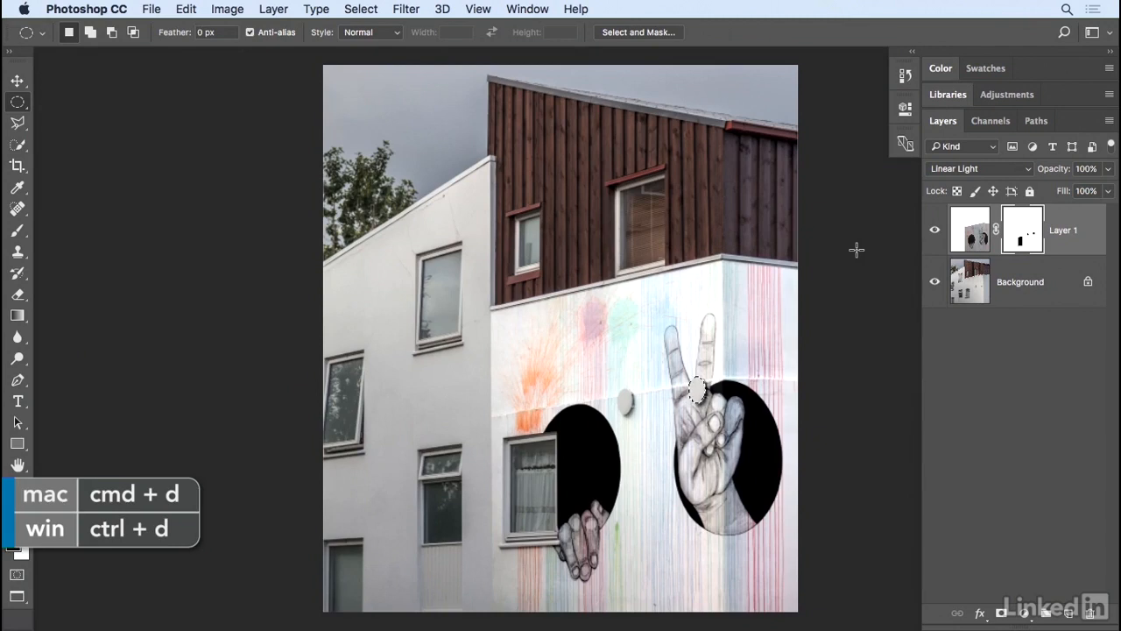